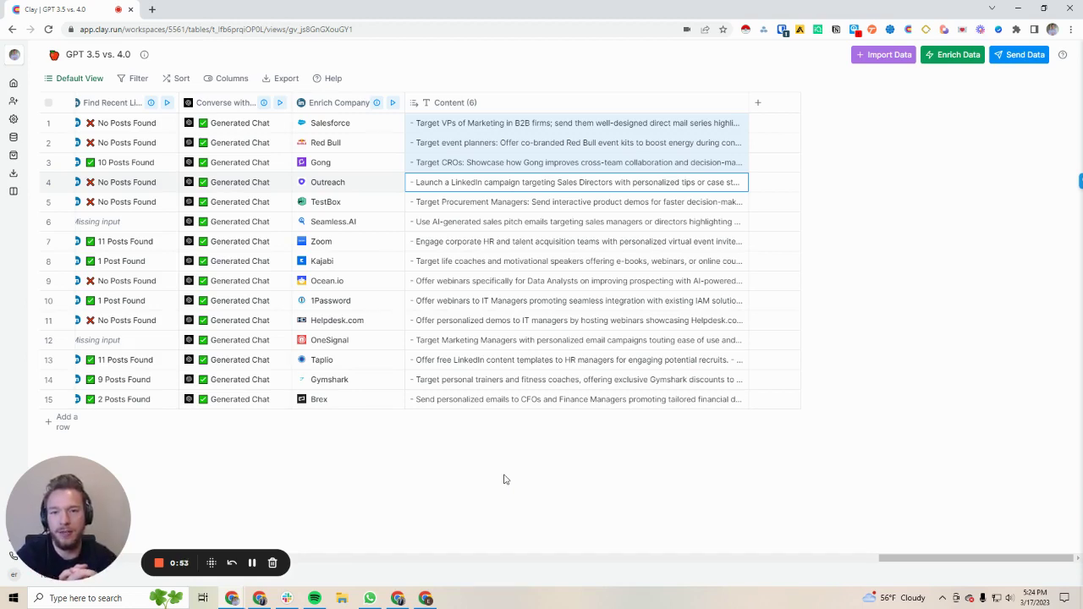
- Open the Converse with ChatGPT column settings and read prompt Messages #1 through #4
left_click(226, 112)
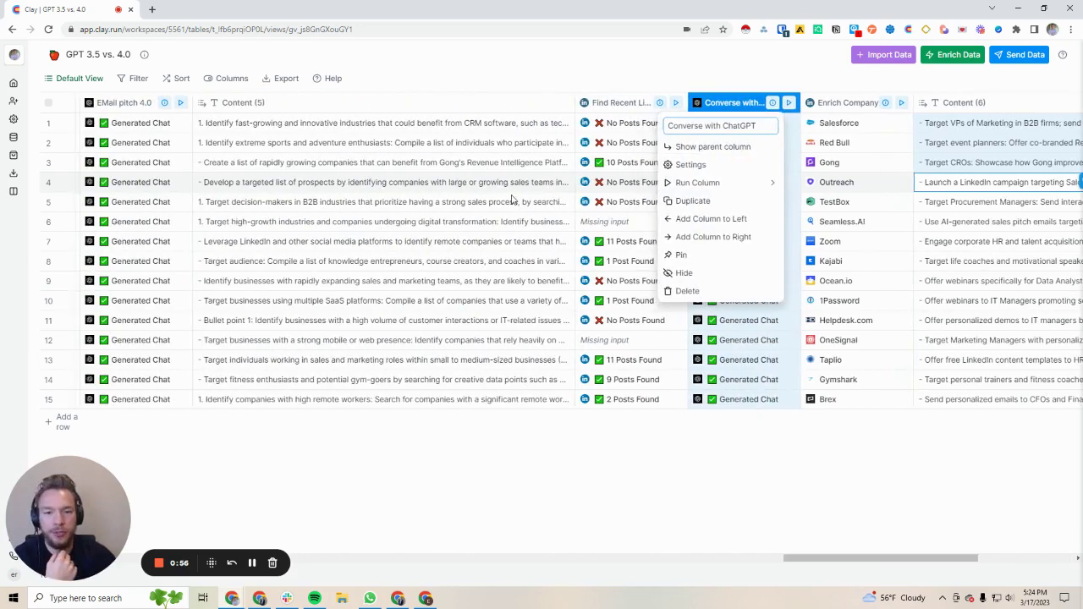
left_click(690, 164)
scroll(647, 245, "right", 10)
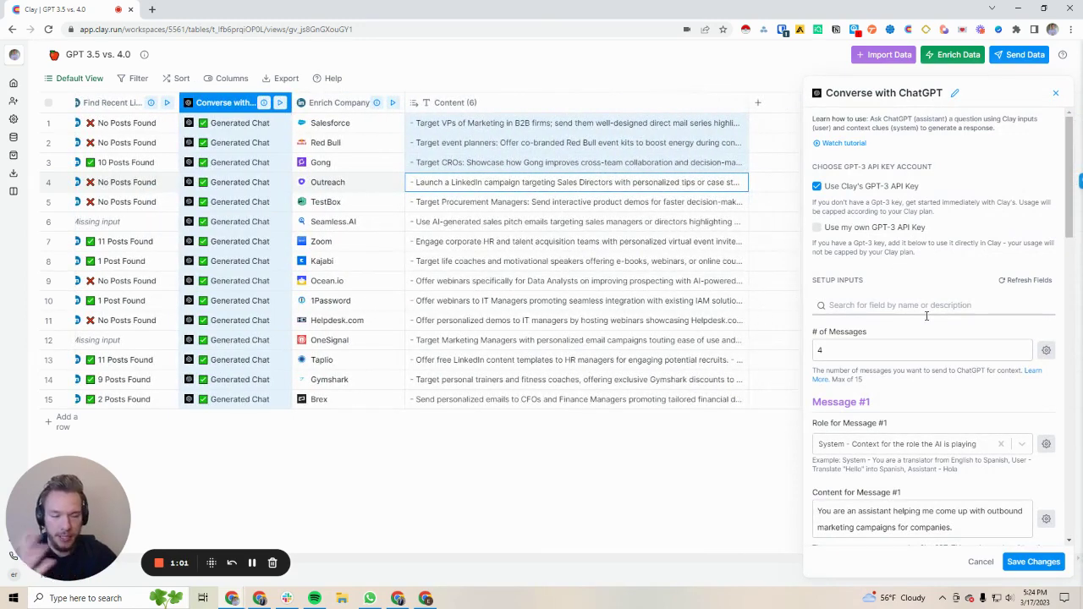
scroll(904, 287, "down", 2)
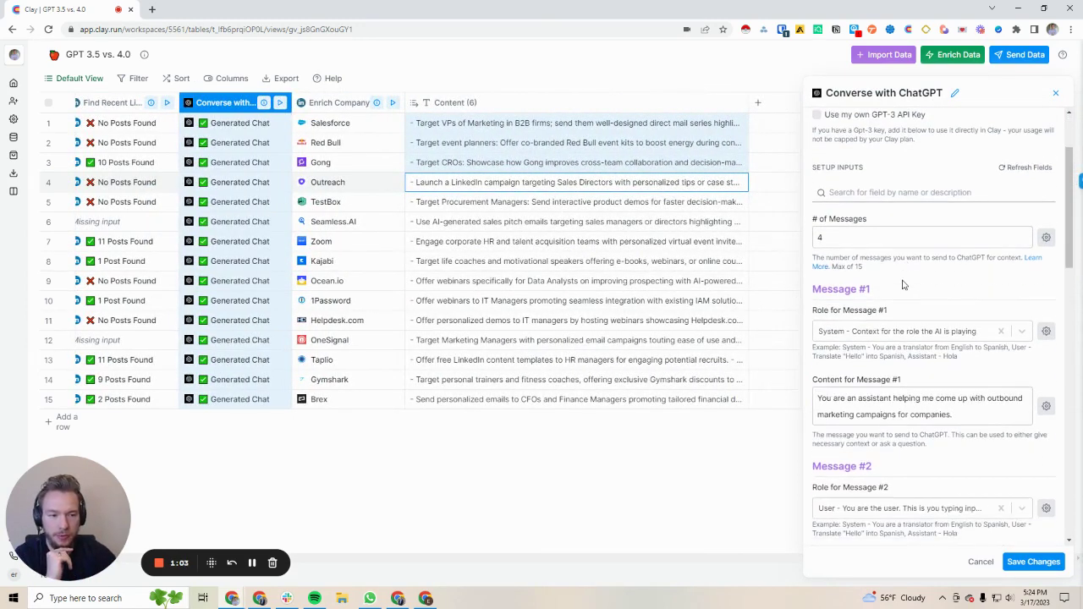
scroll(904, 286, "down", 3)
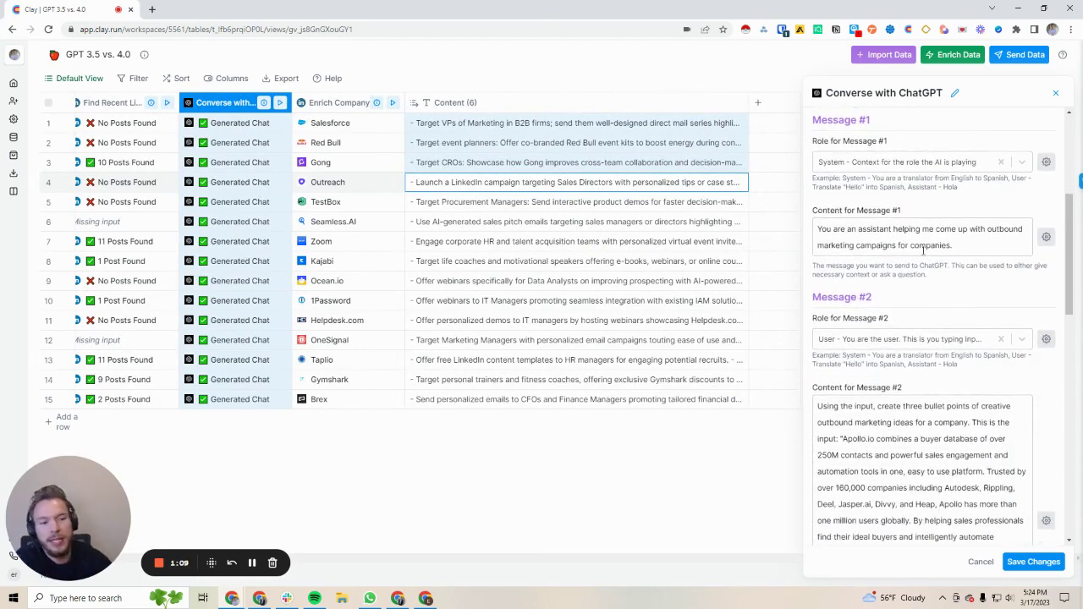
scroll(923, 250, "down", 4)
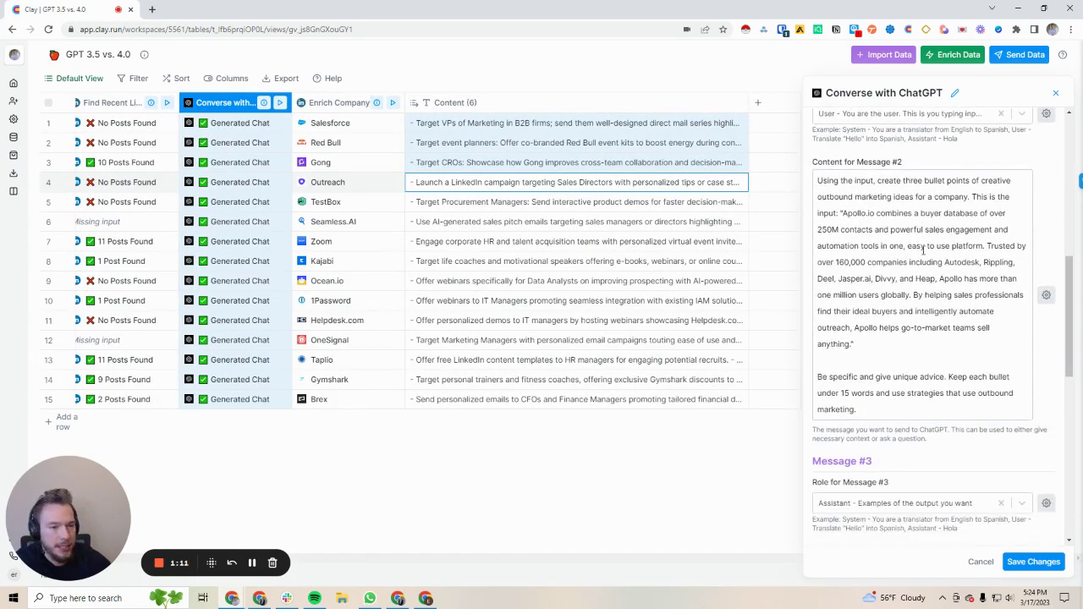
scroll(922, 249, "up", 1)
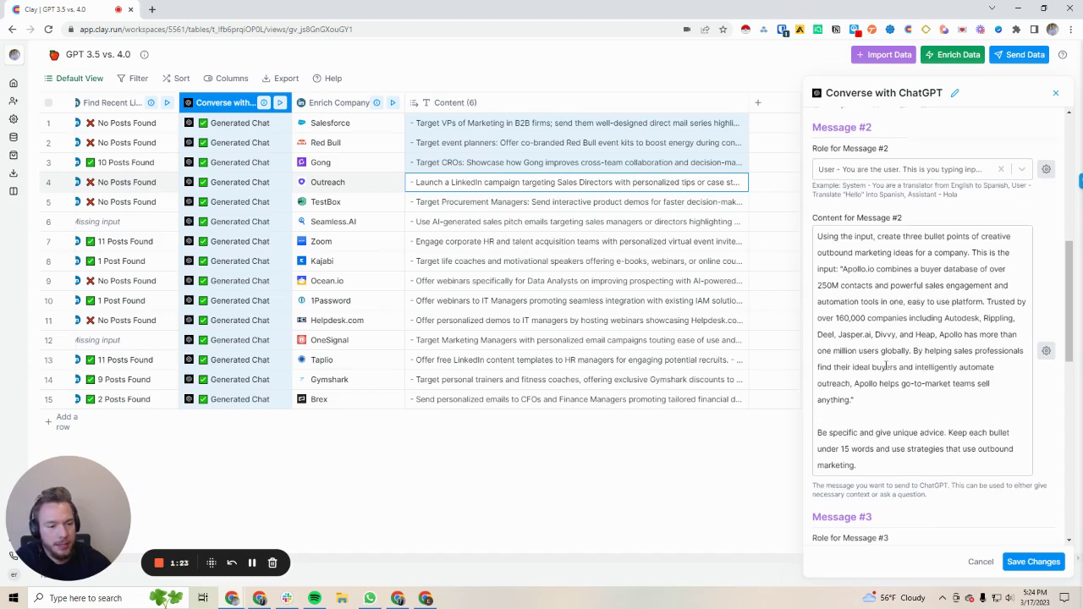
scroll(858, 330, "down", 1)
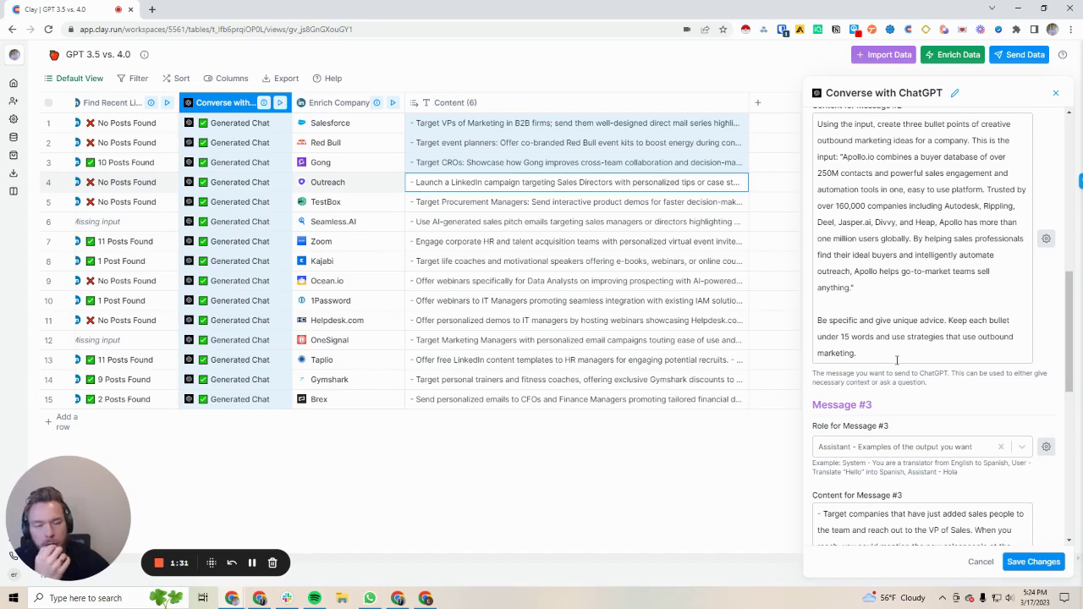
scroll(897, 359, "down", 4)
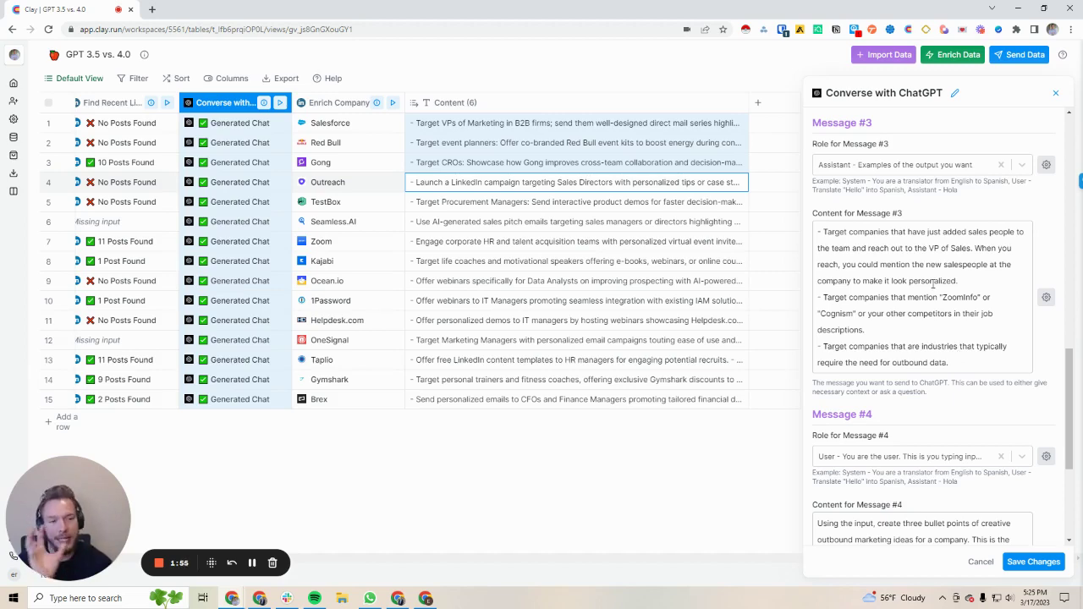
scroll(934, 288, "down", 2)
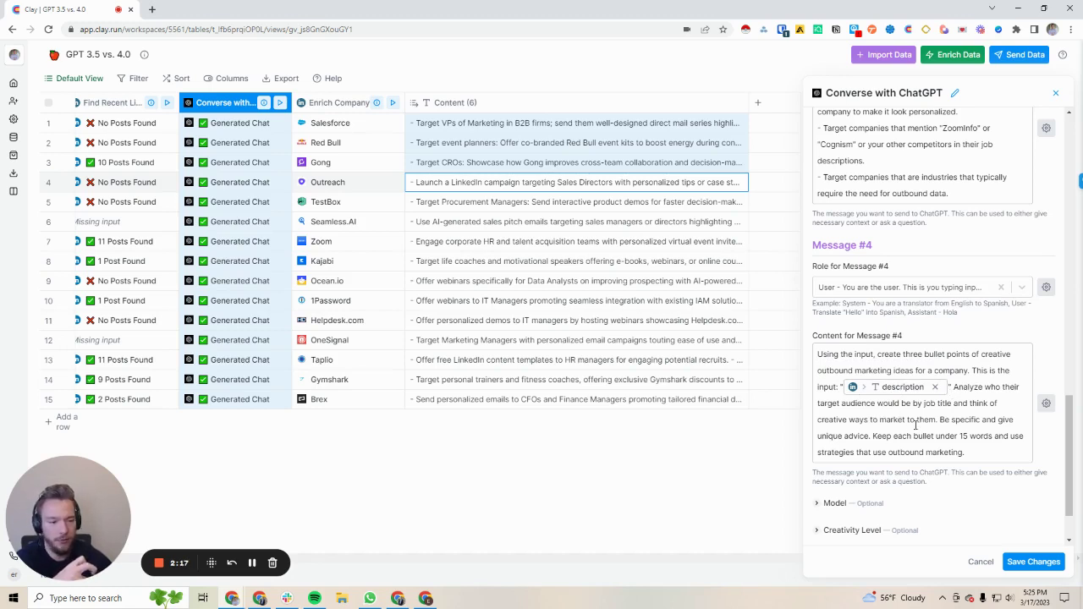
- Save the ChatGPT settings and expand Salesforce's ideas: VP direct mail, sponsored podcasts, LinkedIn ads
left_click(1034, 562)
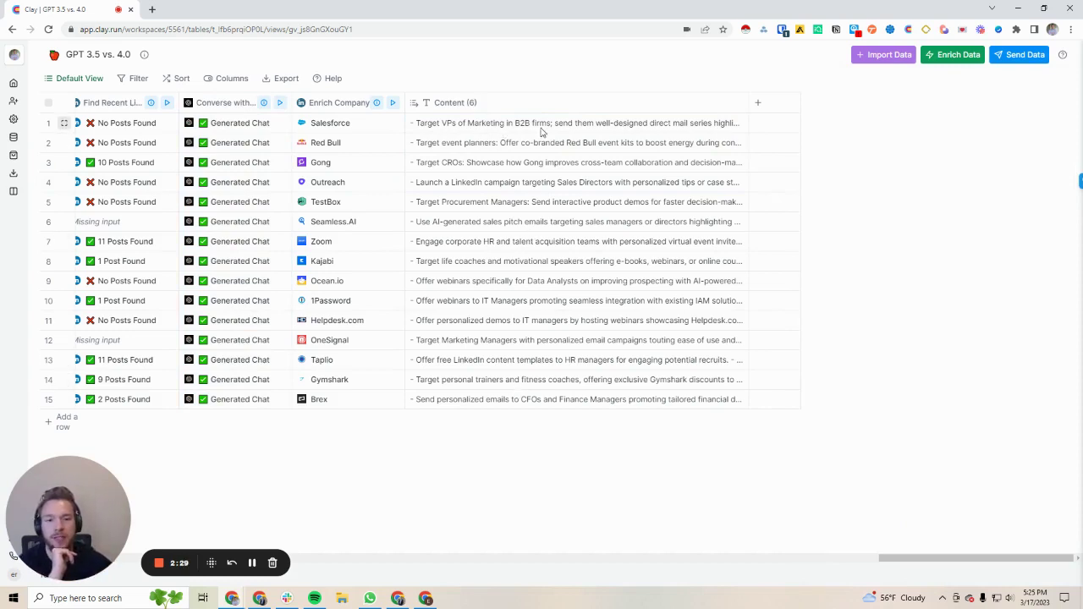
double_click(496, 128)
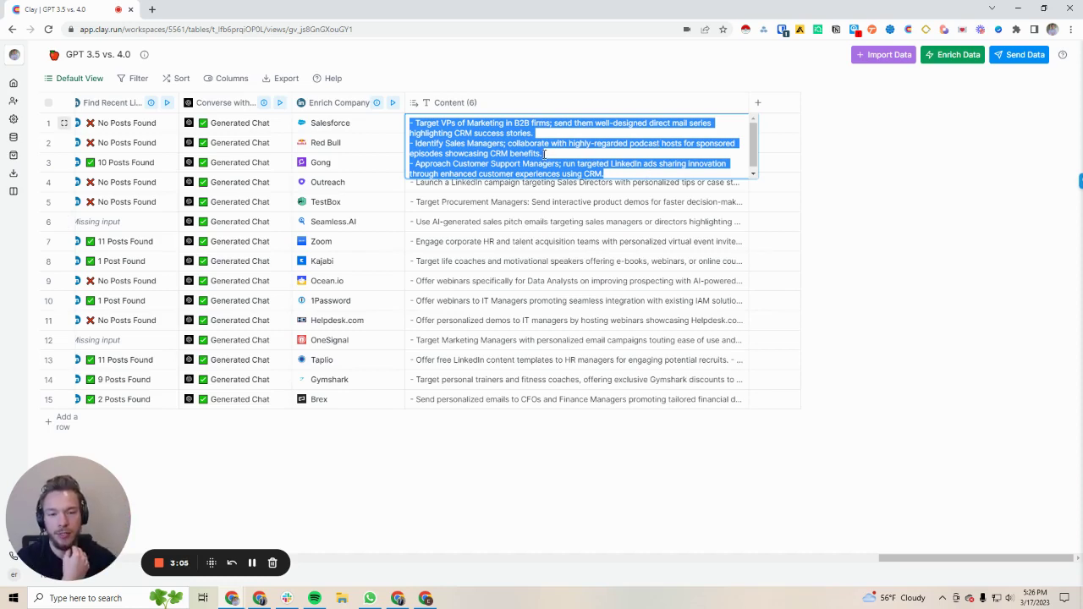
scroll(548, 155, "down", 1)
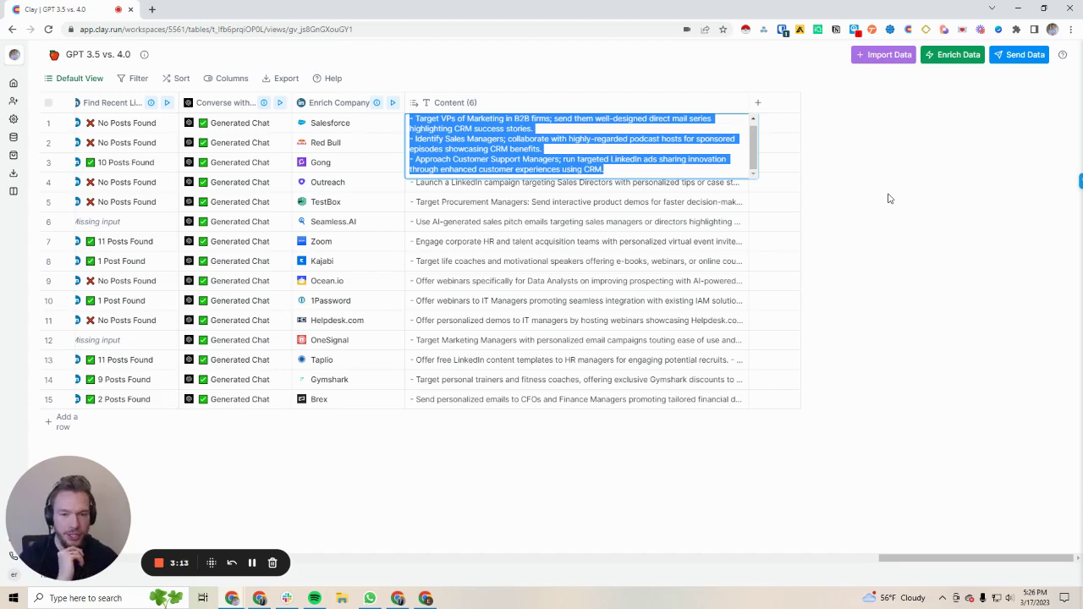
- Read Red Bull's expanded Content ideas, then expand Gong's ideas targeting CROs, Sales Managers, Sales Ops
left_click(889, 198)
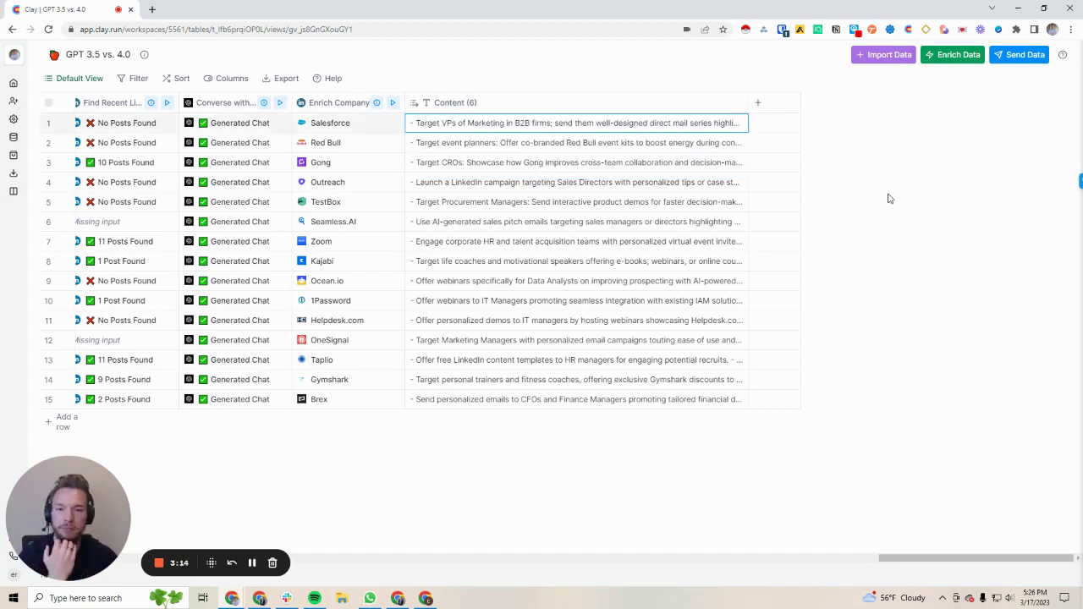
left_click(520, 142)
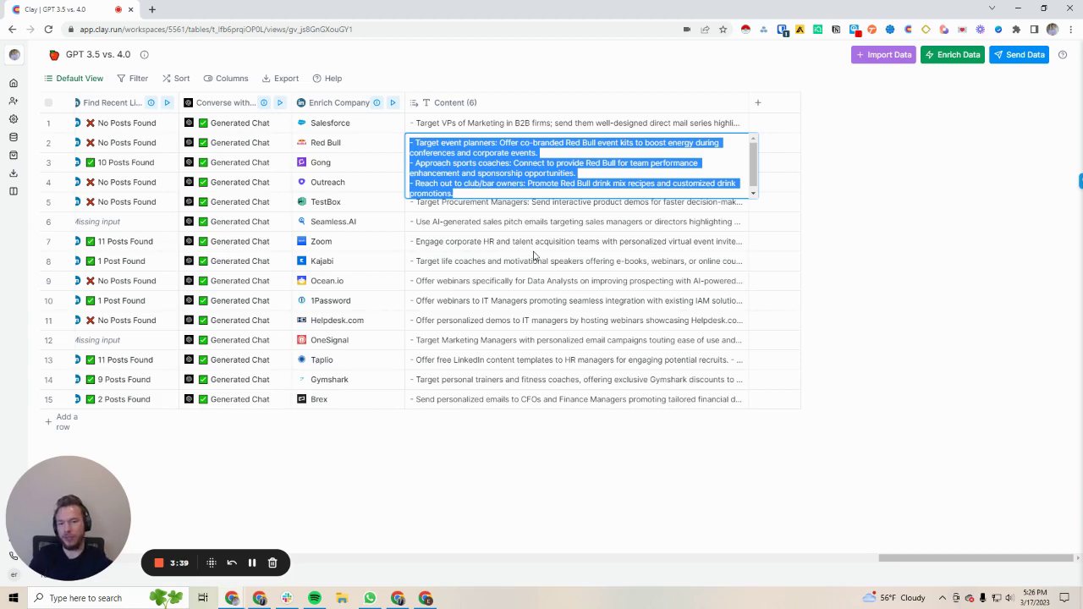
left_click_drag(452, 163, 512, 163)
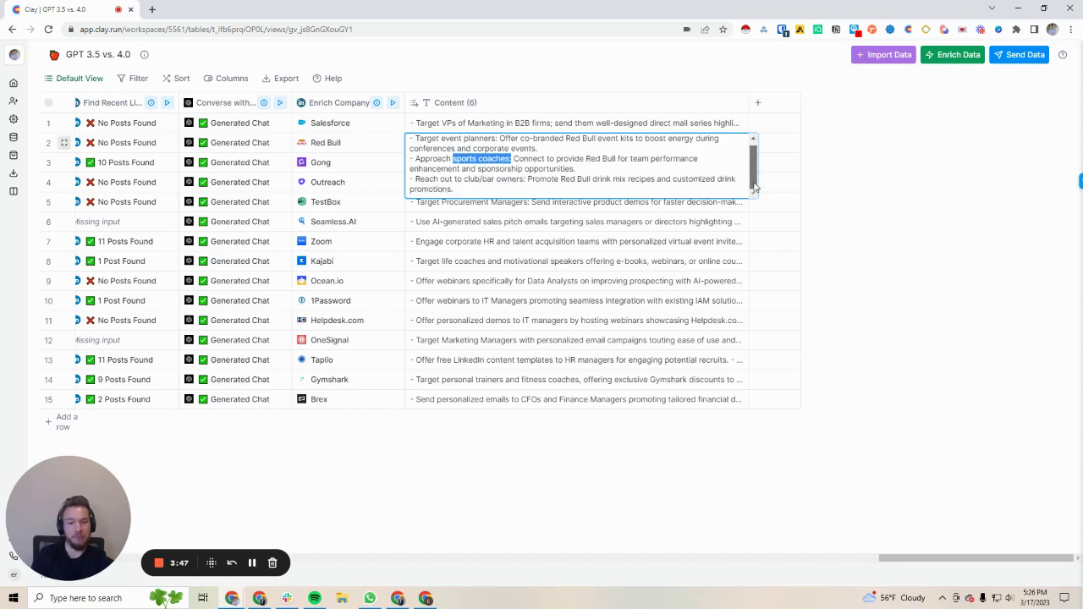
key("Escape")
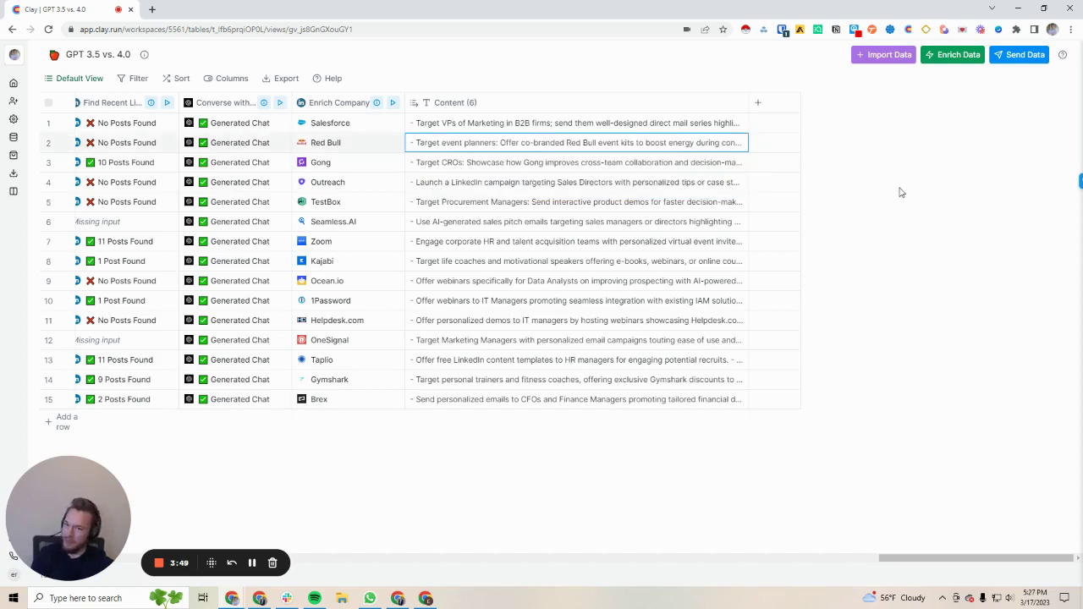
left_click(535, 164)
key("Return")
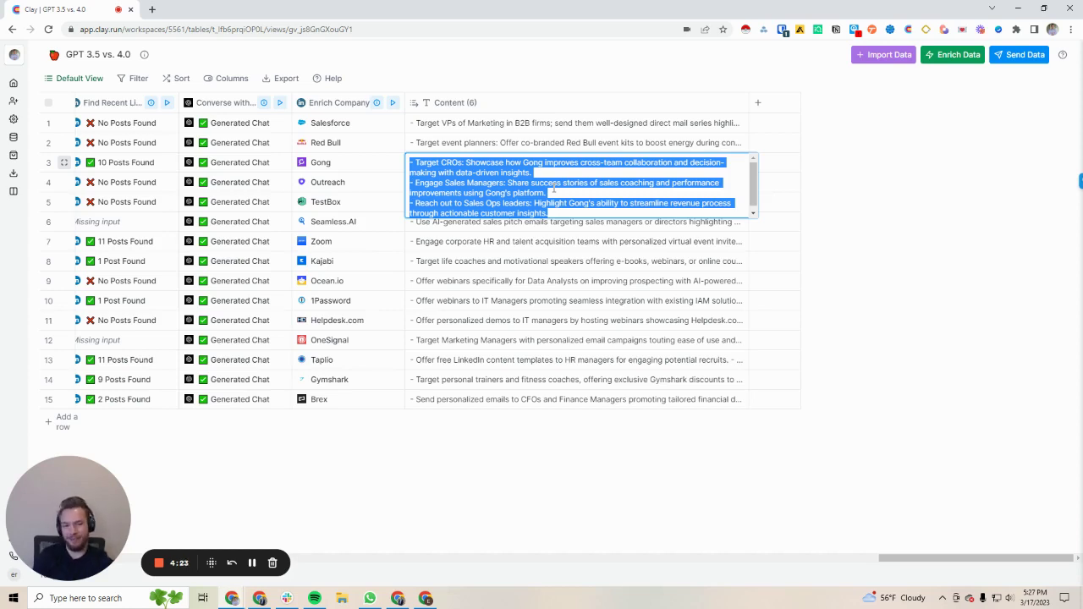
left_click(913, 166)
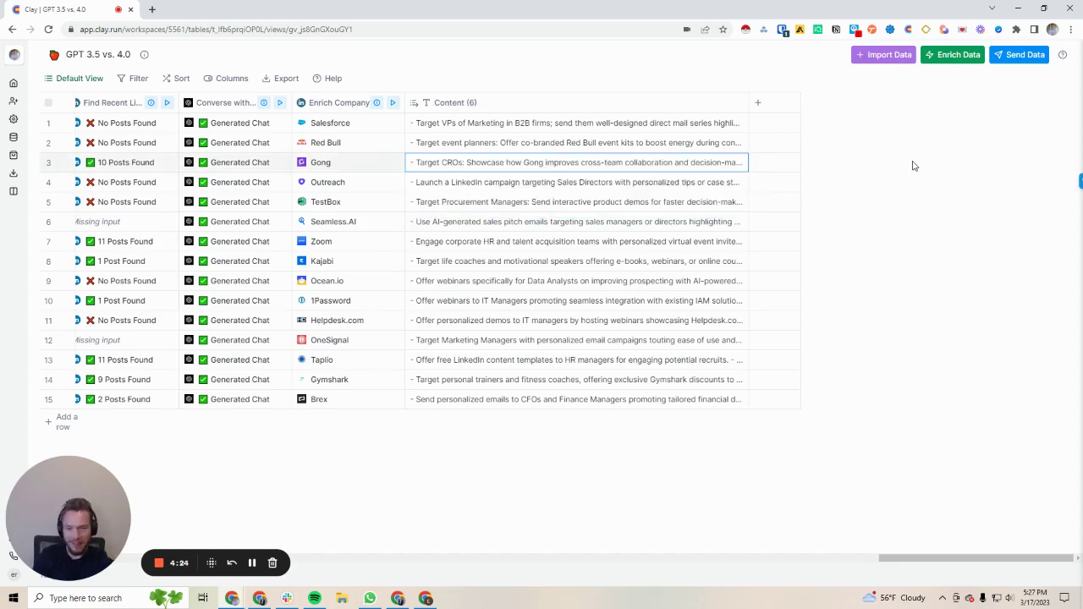
double_click(446, 191)
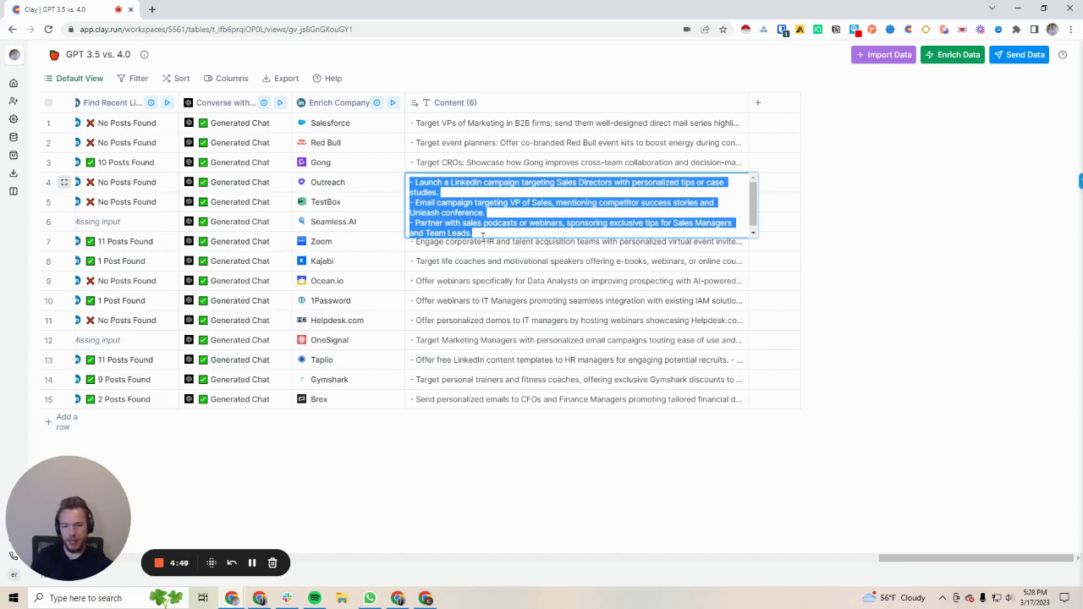
left_click(885, 199)
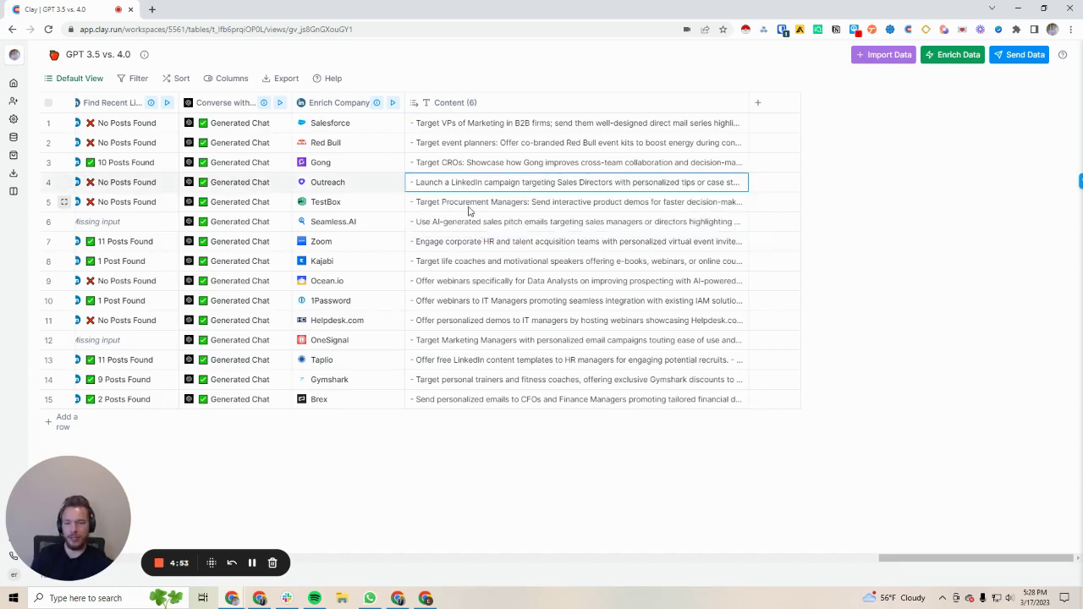
double_click(470, 210)
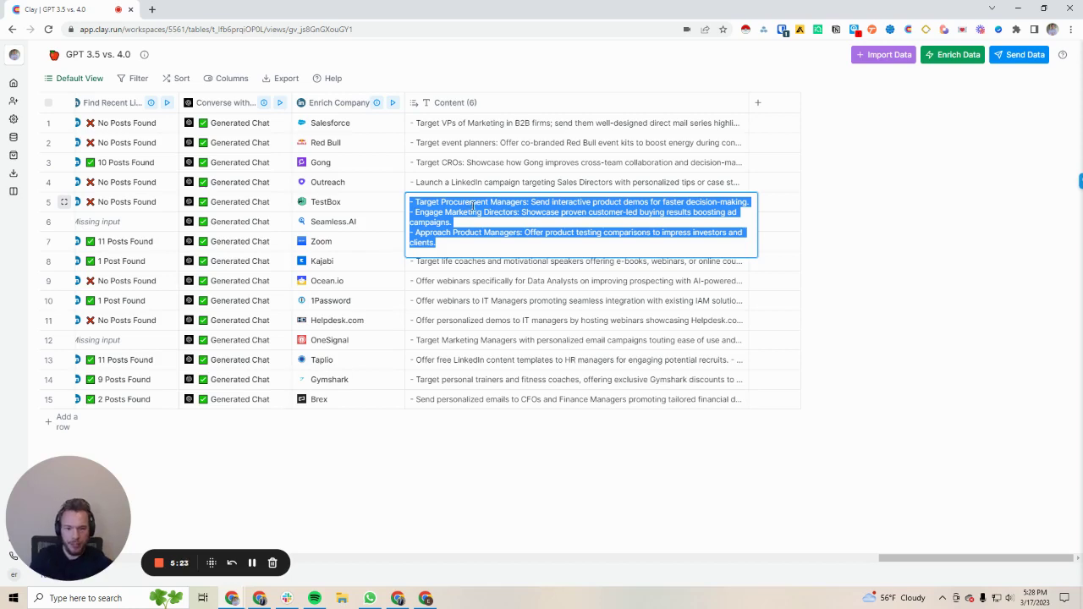
left_click(470, 205)
left_click_drag(540, 200, 905, 226)
key("Escape")
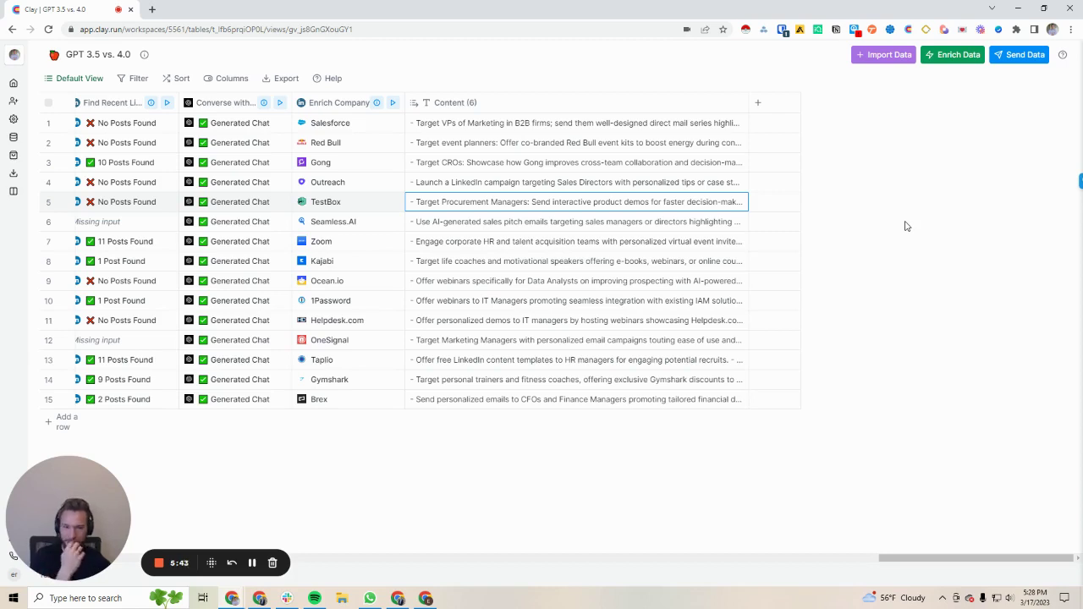
double_click(563, 224)
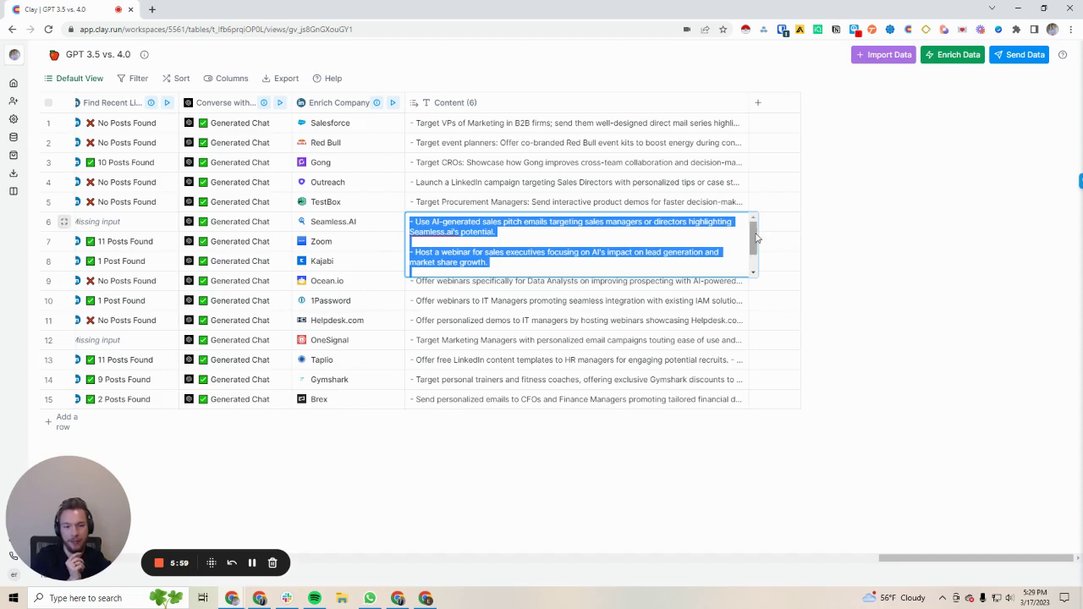
scroll(756, 246, "down", 1)
scroll(756, 245, "down", 2)
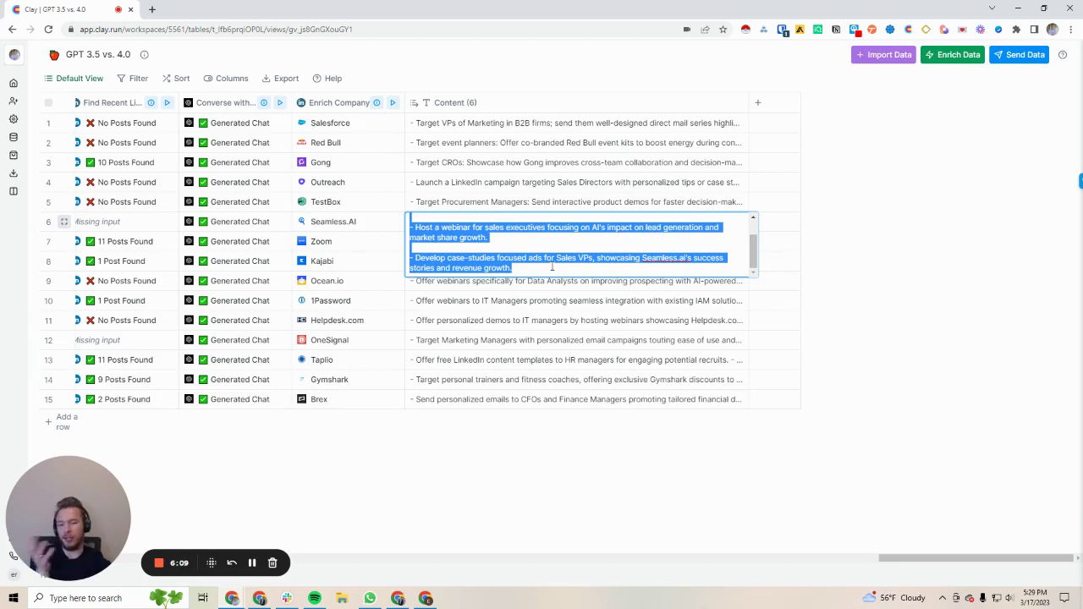
left_click(937, 239)
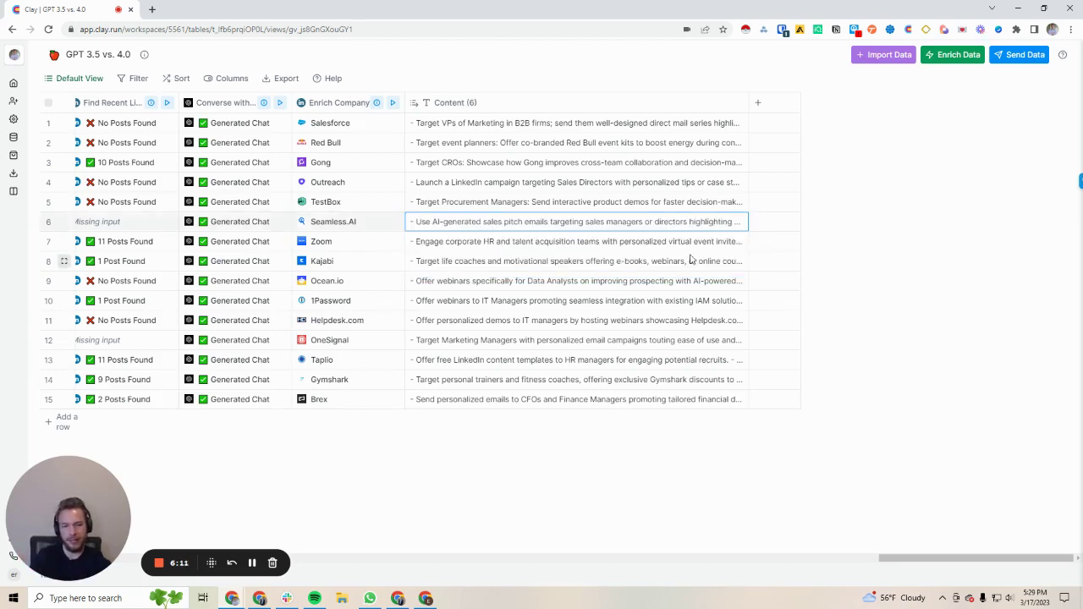
double_click(519, 241)
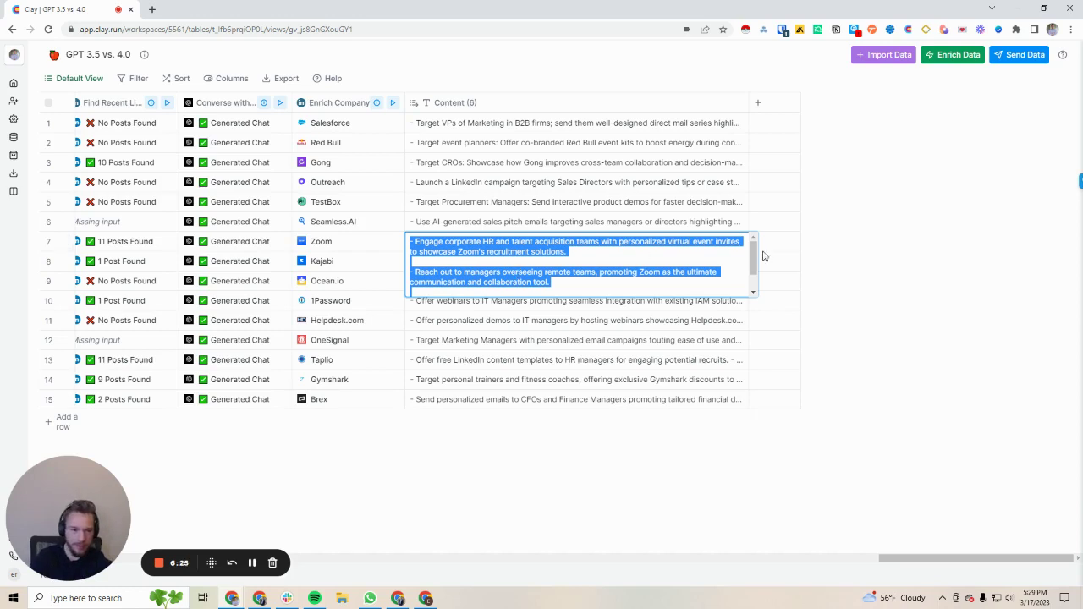
left_click_drag(755, 262, 761, 281)
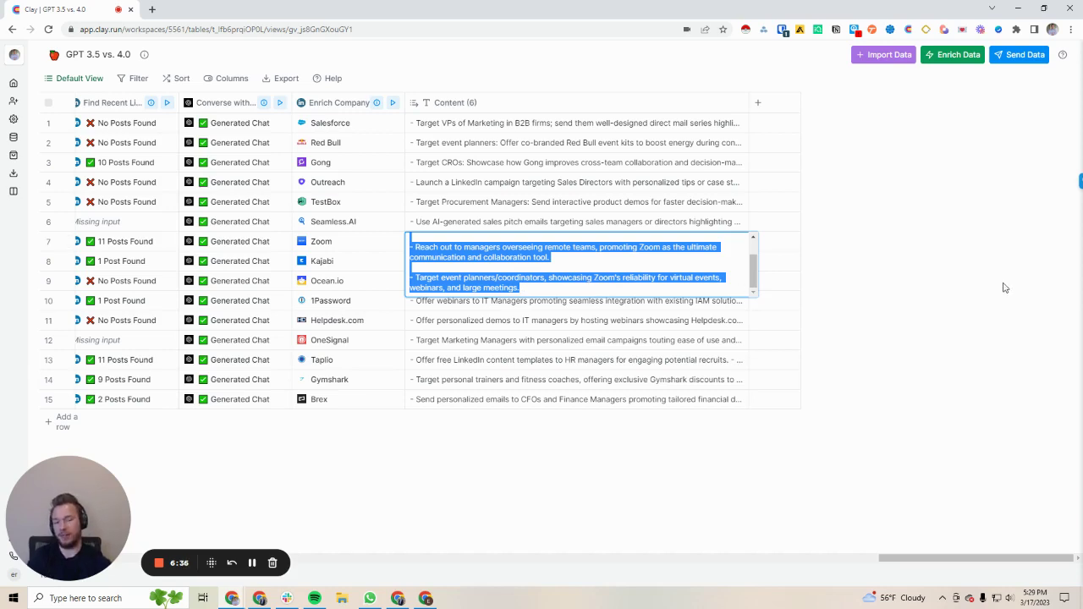
key("Escape")
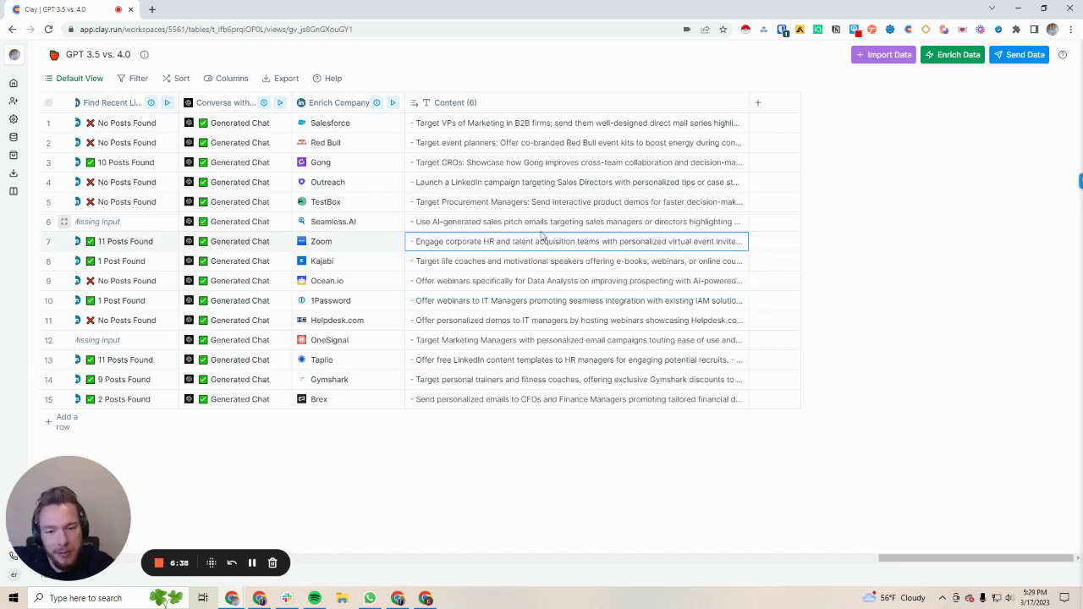
double_click(501, 267)
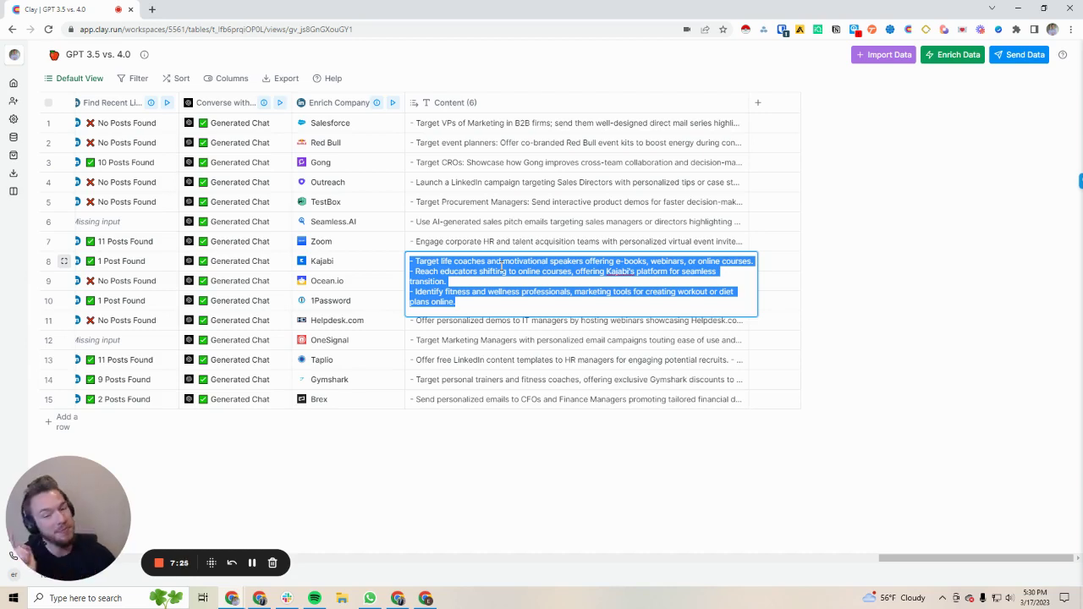
key("Escape")
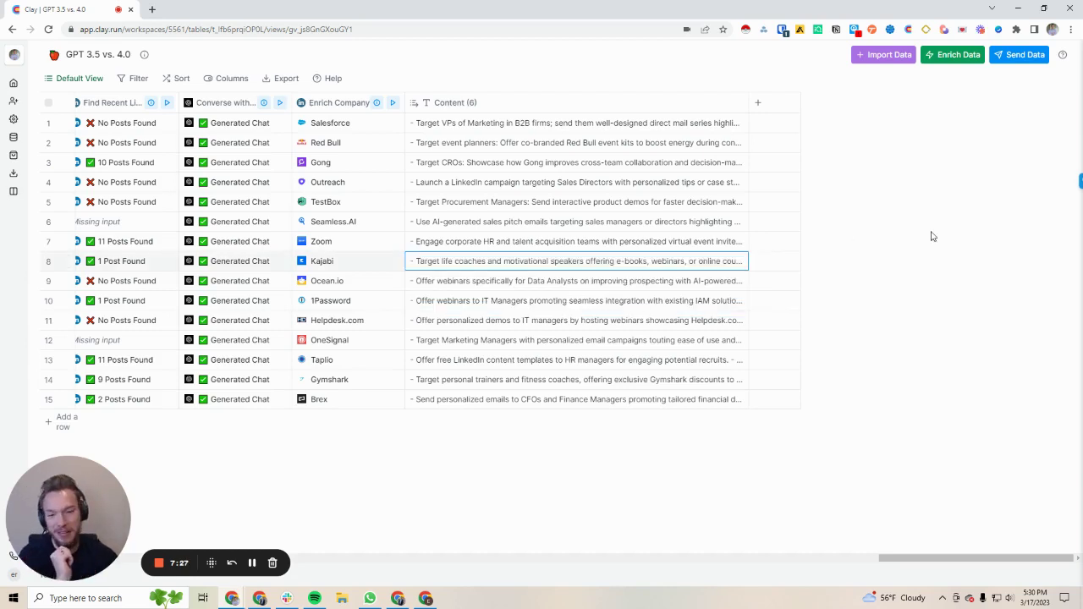
double_click(495, 283)
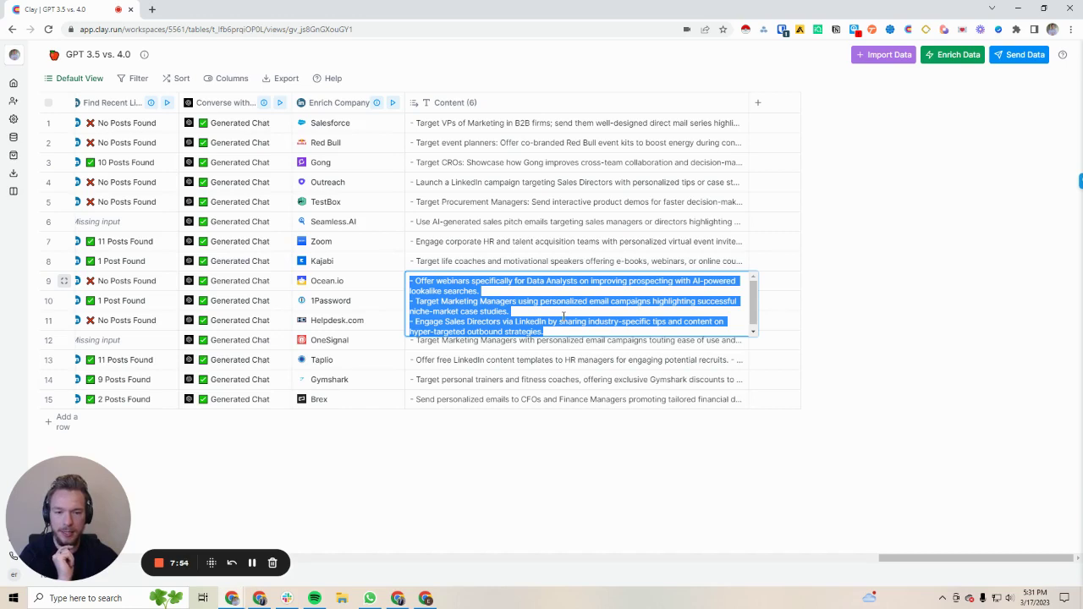
scroll(563, 316, "down", 1)
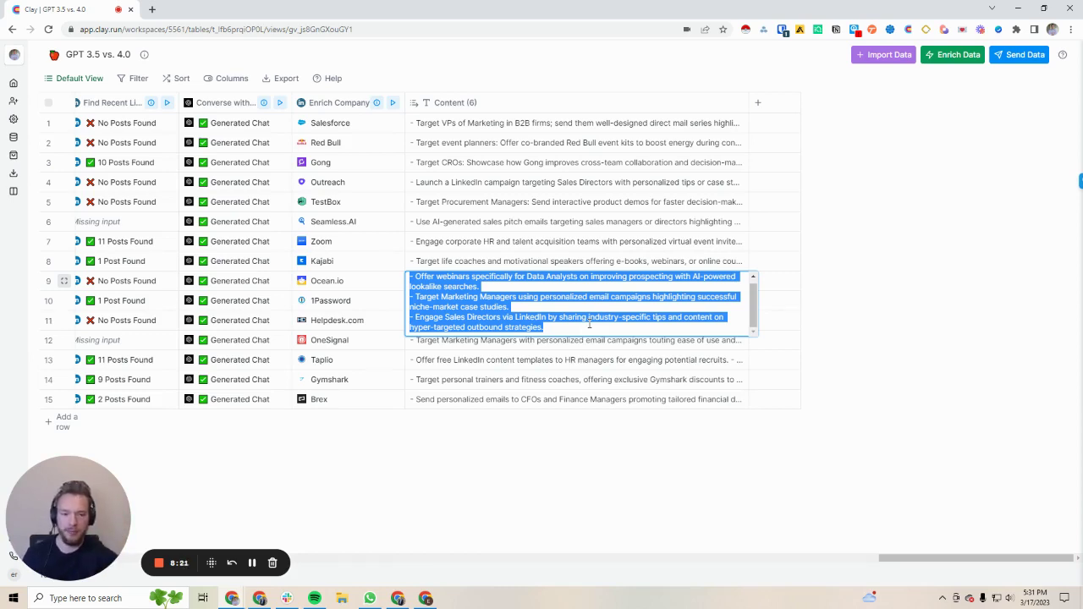
left_click(919, 285)
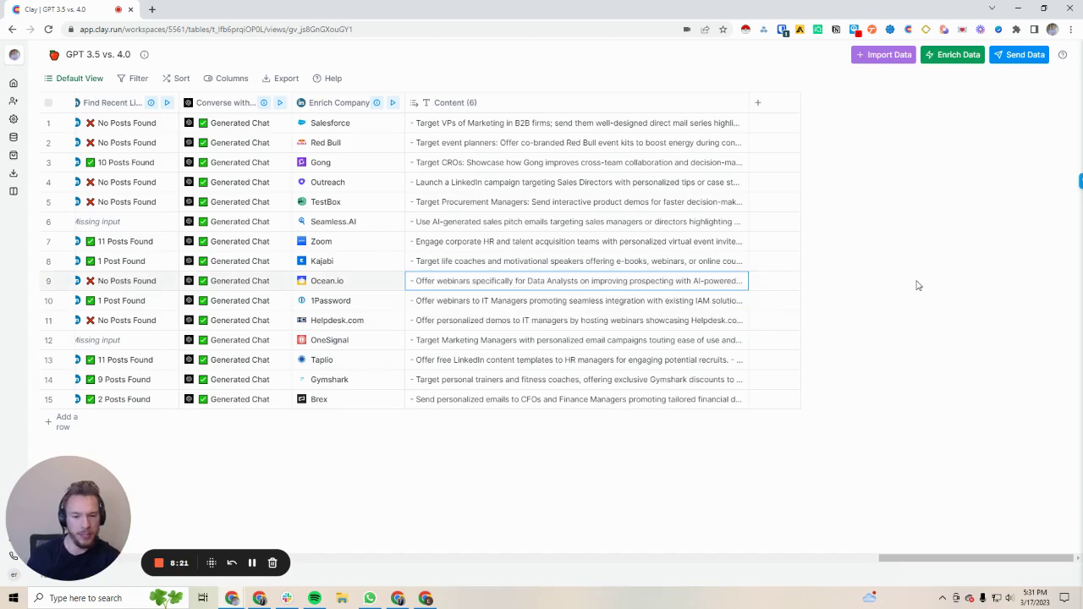
double_click(531, 310)
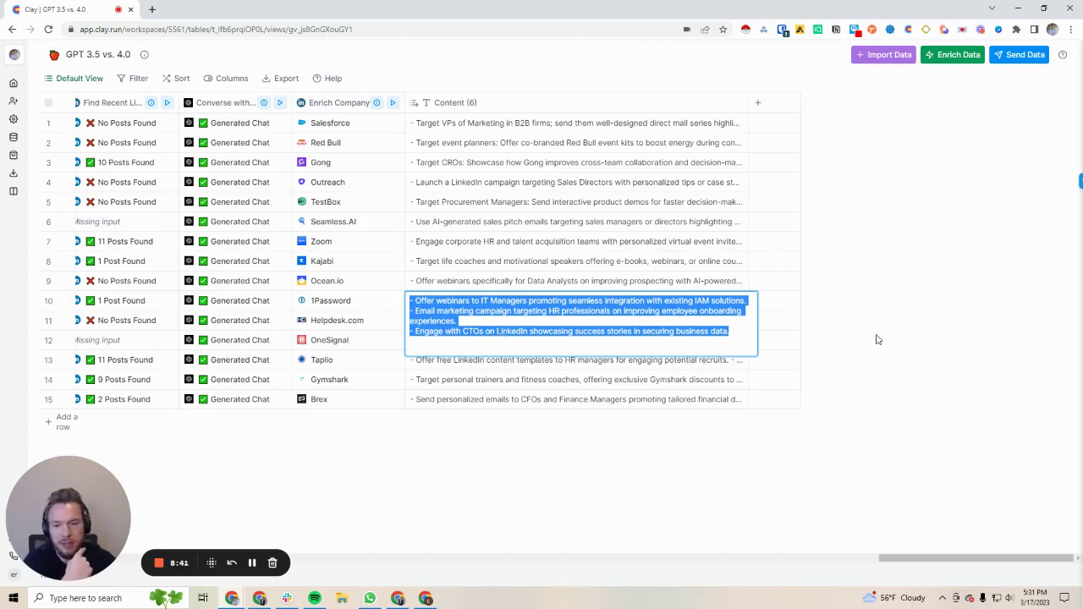
key("Escape")
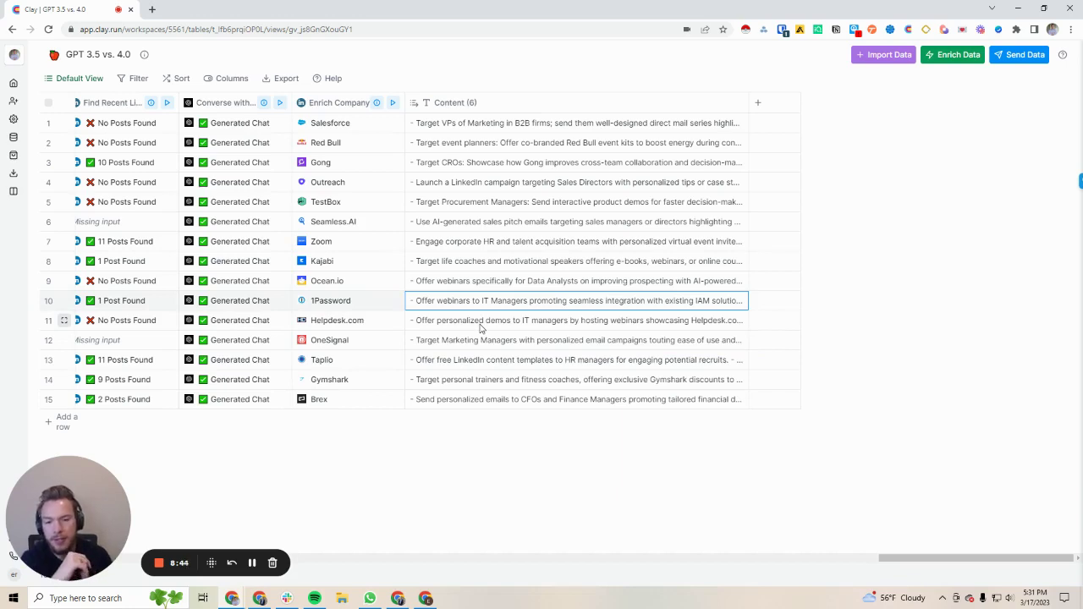
double_click(481, 329)
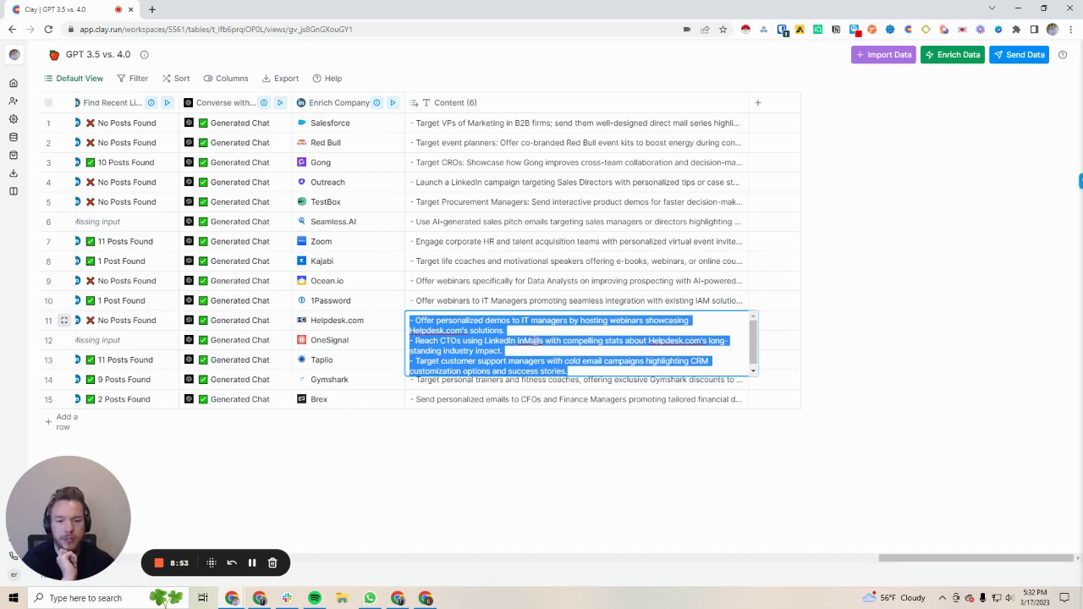
scroll(756, 343, "down", 1)
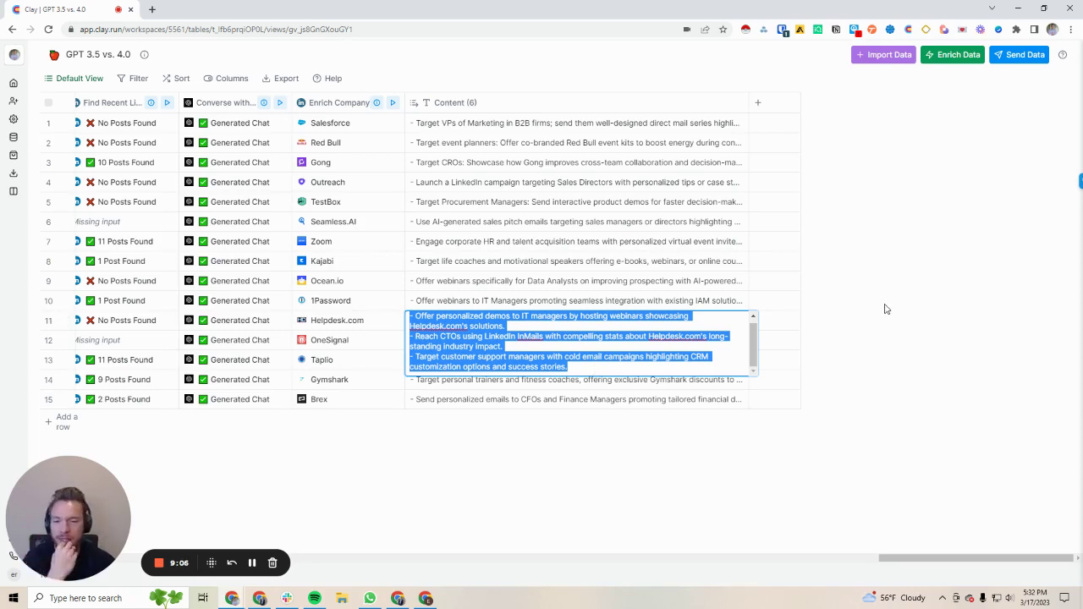
key("Escape")
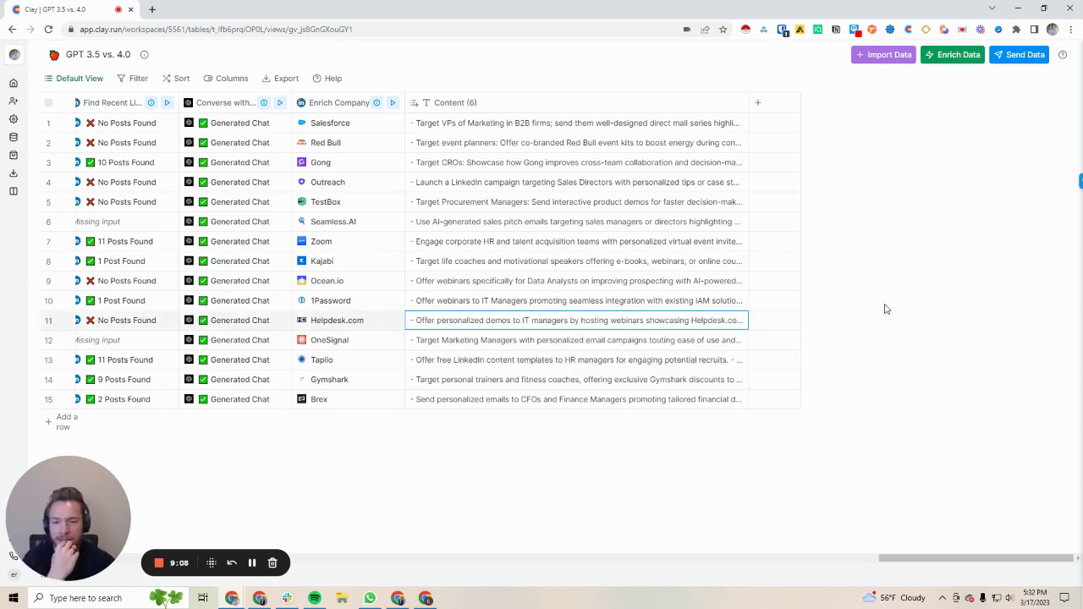
double_click(464, 347)
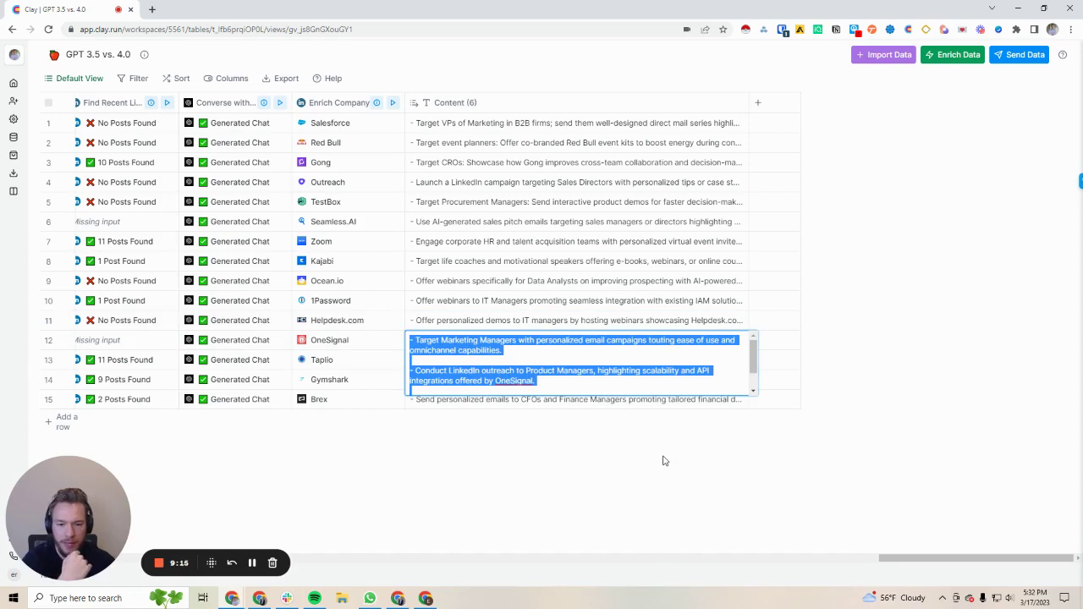
left_click_drag(753, 362, 754, 375)
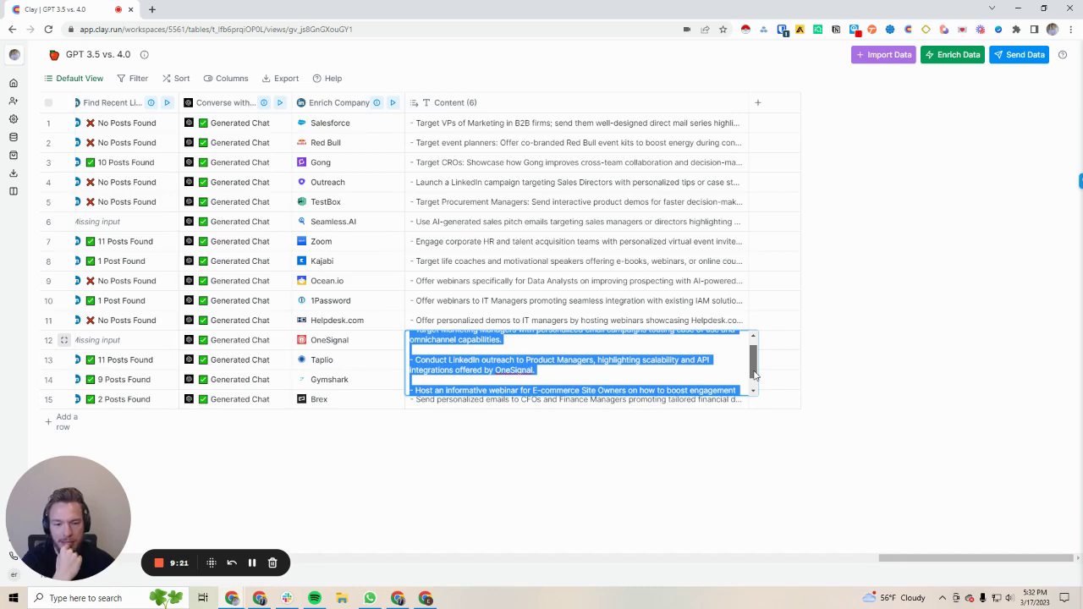
left_click_drag(754, 375, 755, 392)
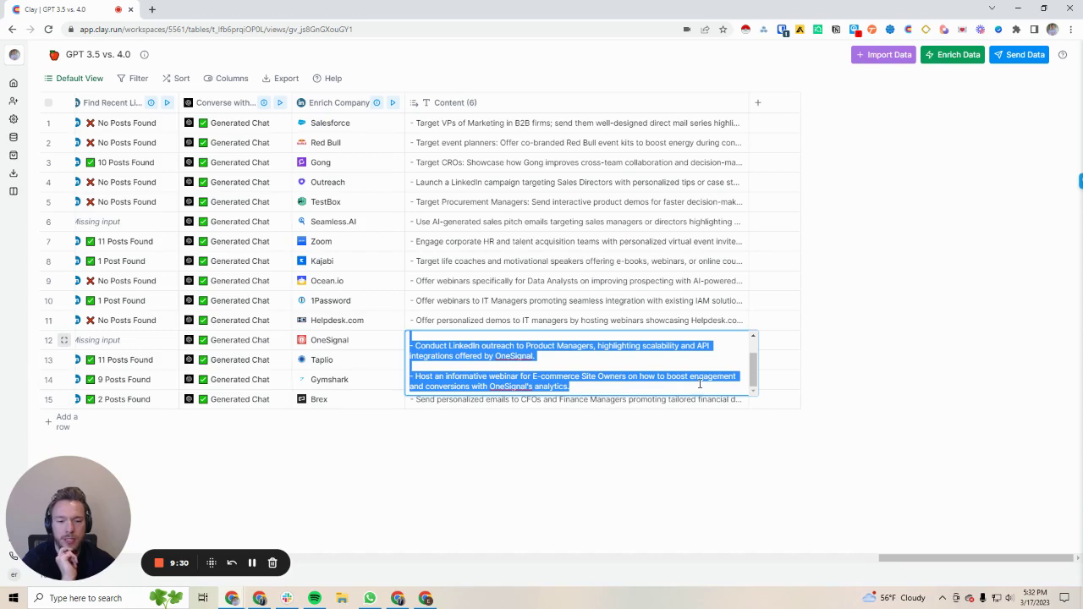
mouse_move(753, 372)
left_mouse_down()
mouse_move(760, 344)
mouse_move(757, 372)
mouse_move(756, 356)
left_mouse_up()
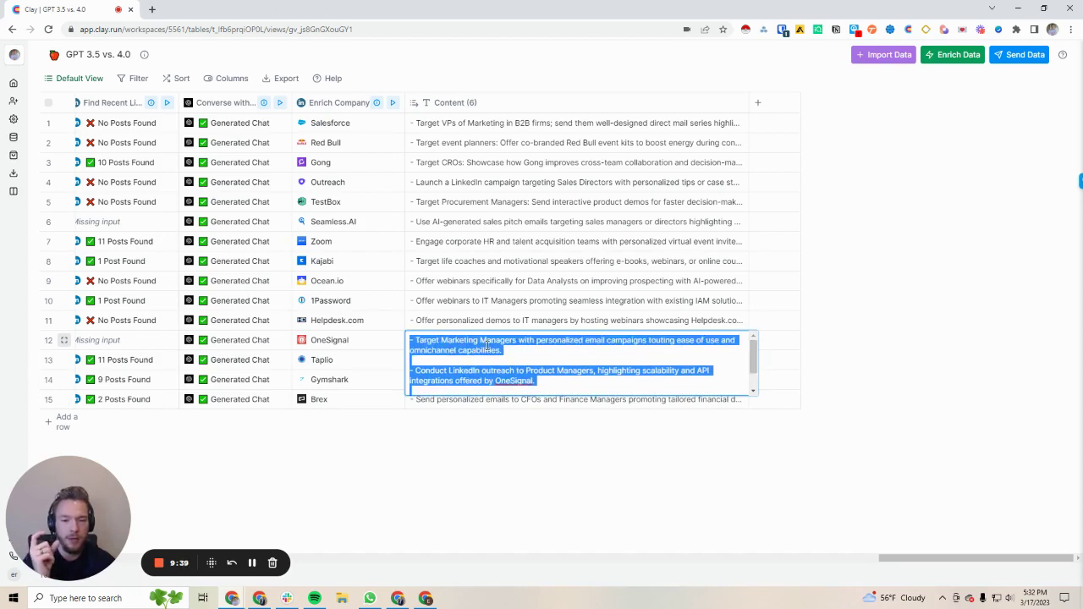
scroll(558, 381, "down", 1)
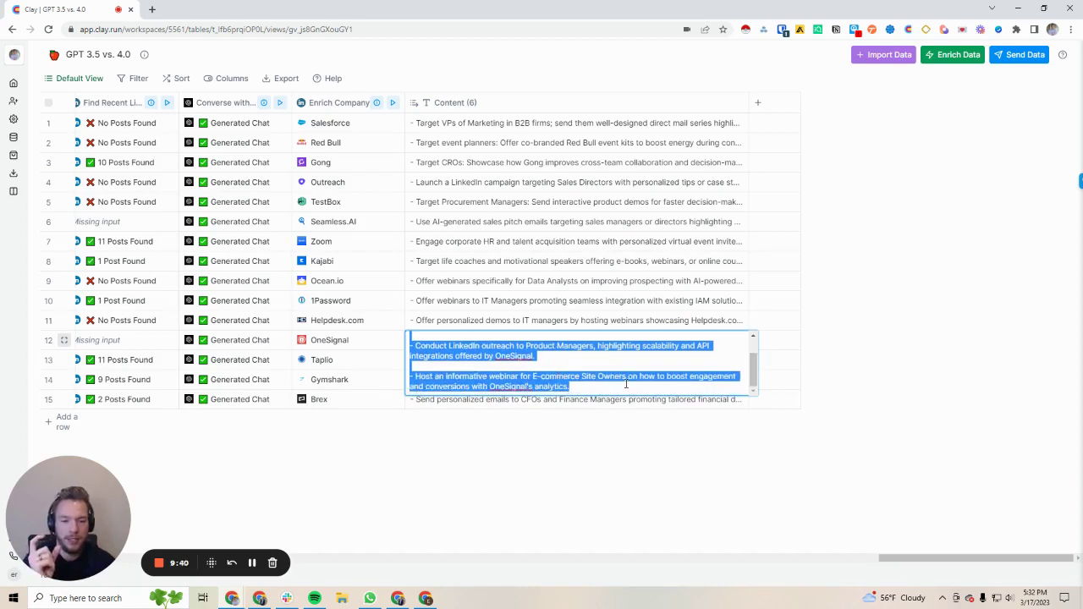
left_click(900, 372)
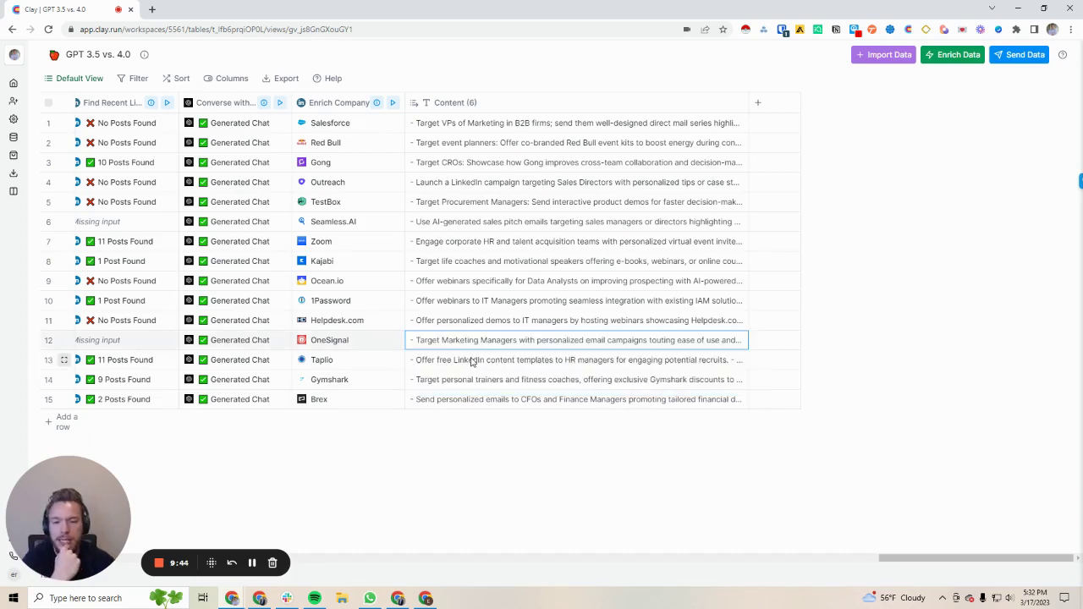
double_click(466, 363)
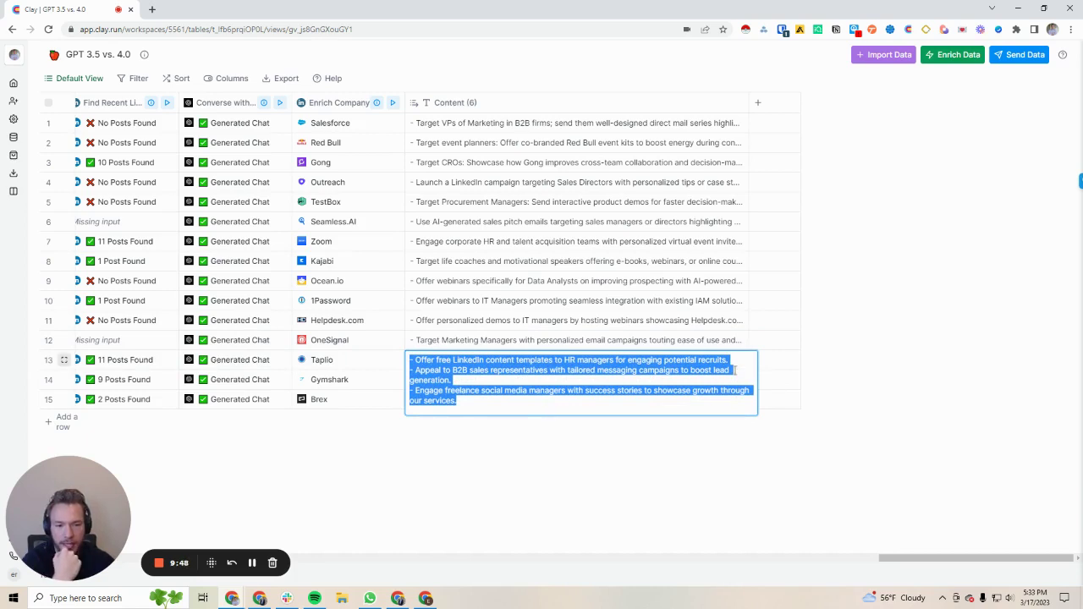
left_click(739, 360)
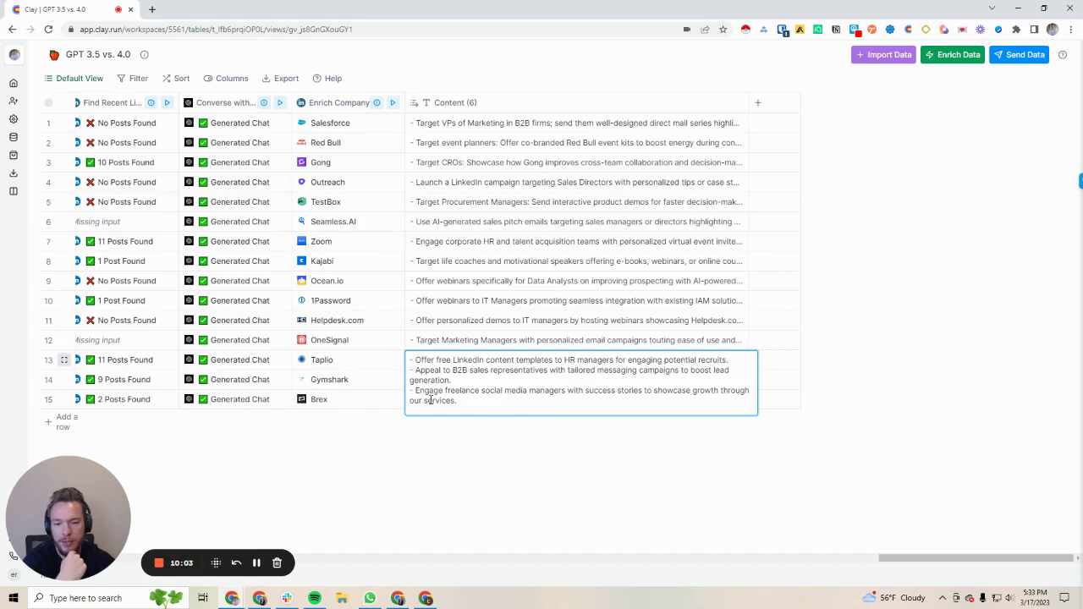
left_click_drag(457, 401, 410, 401)
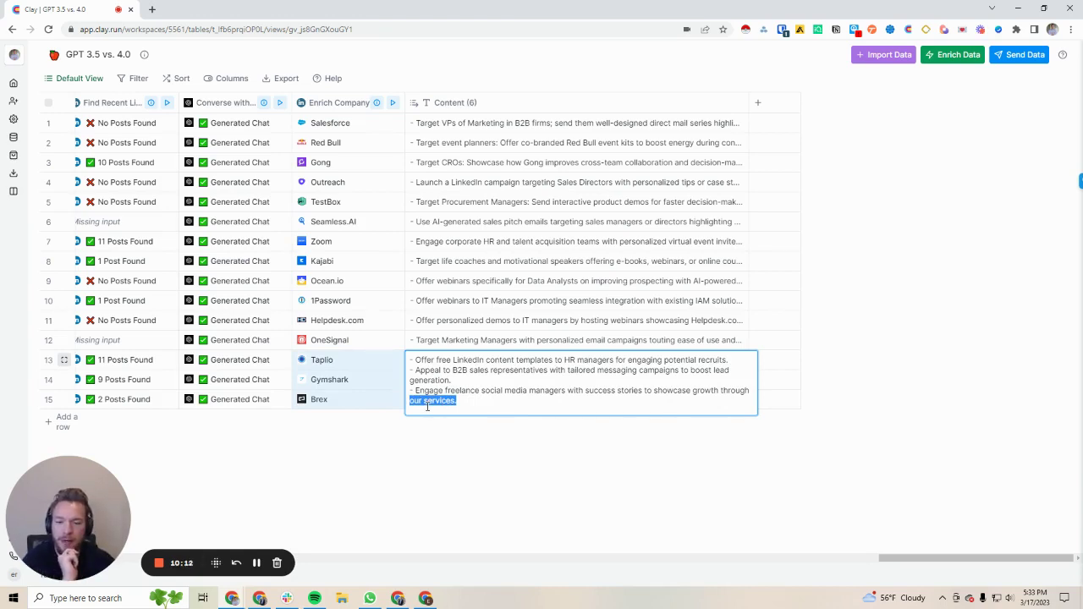
left_click(980, 336)
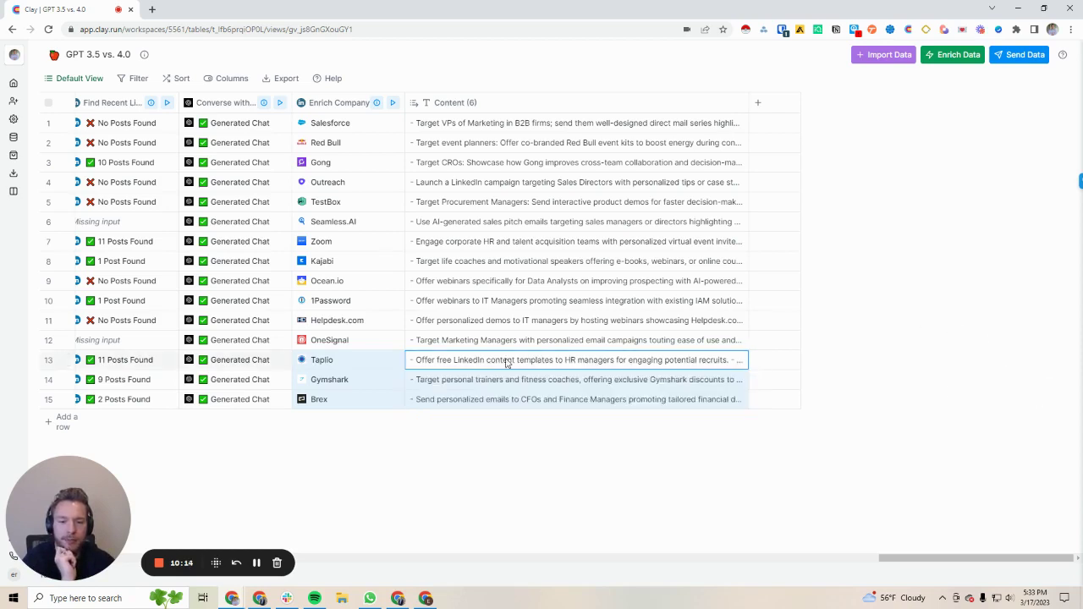
double_click(490, 382)
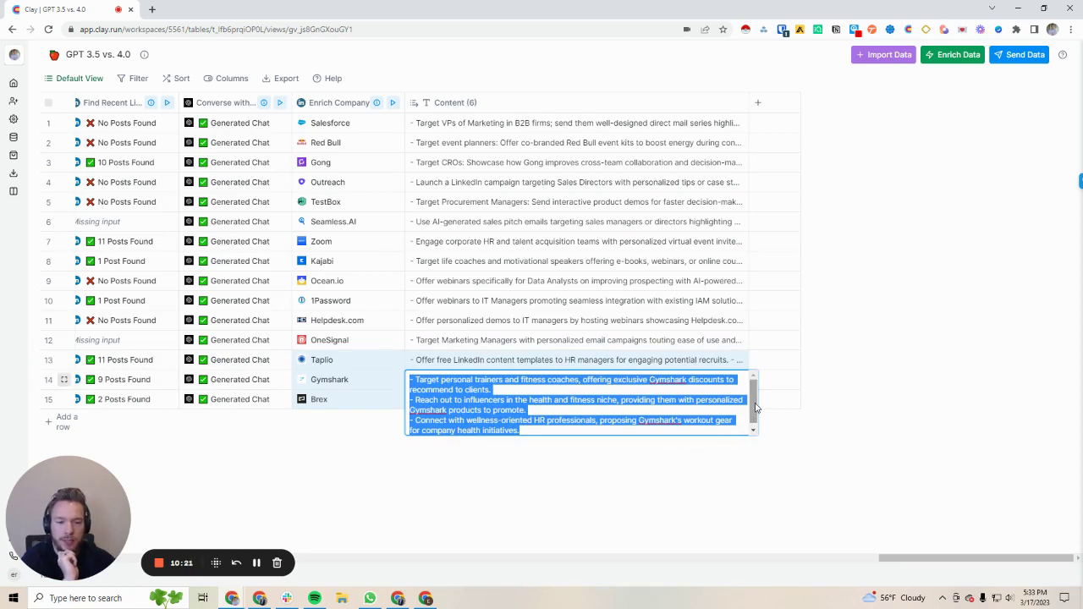
left_click_drag(756, 409, 756, 411)
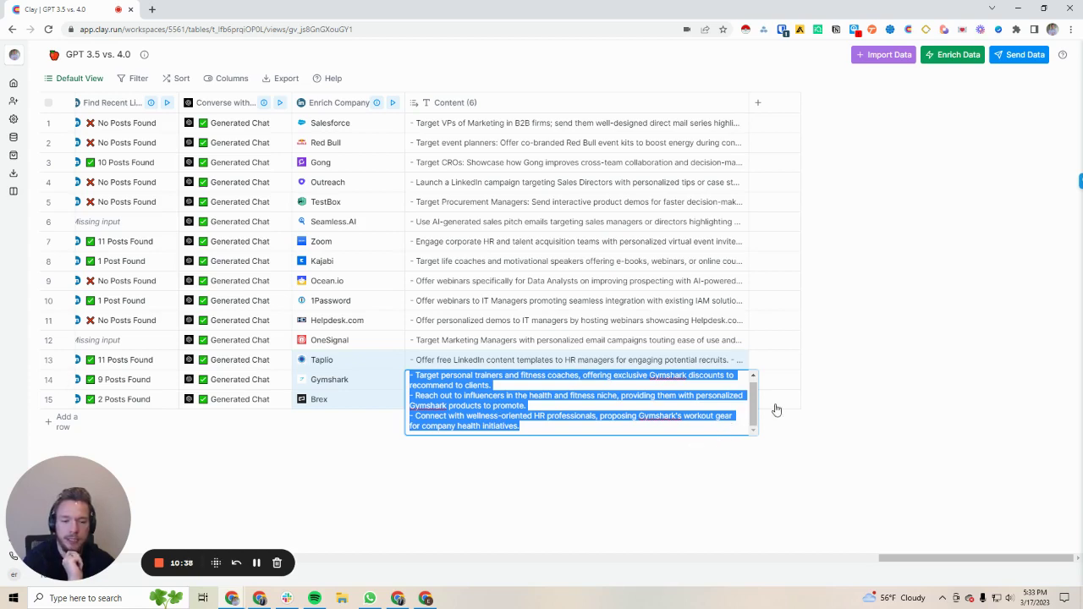
key("Escape")
left_click(531, 403)
key("Return")
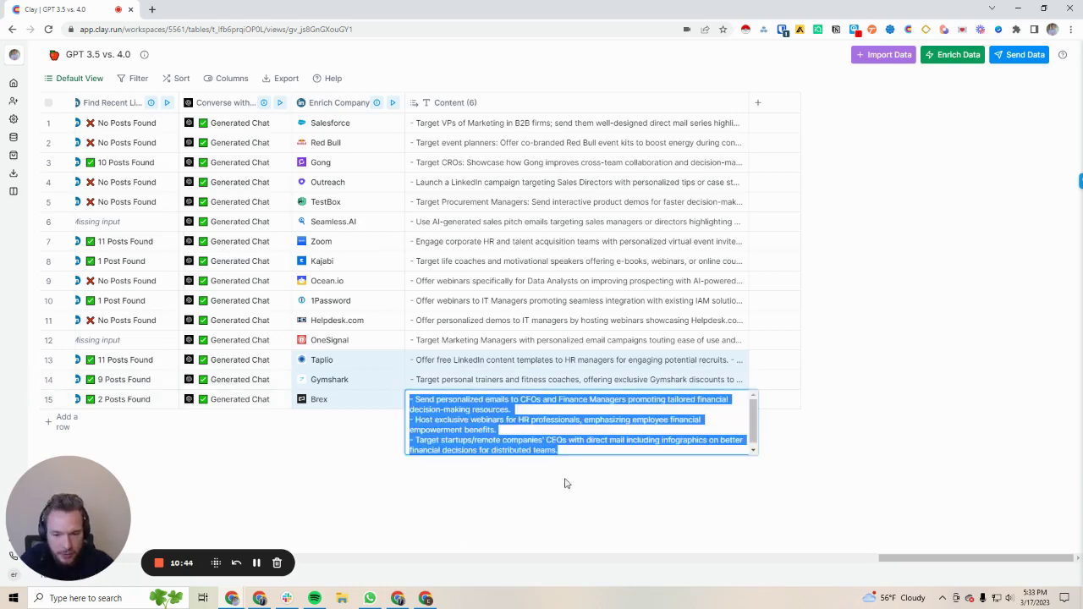
scroll(758, 427, "down", 1)
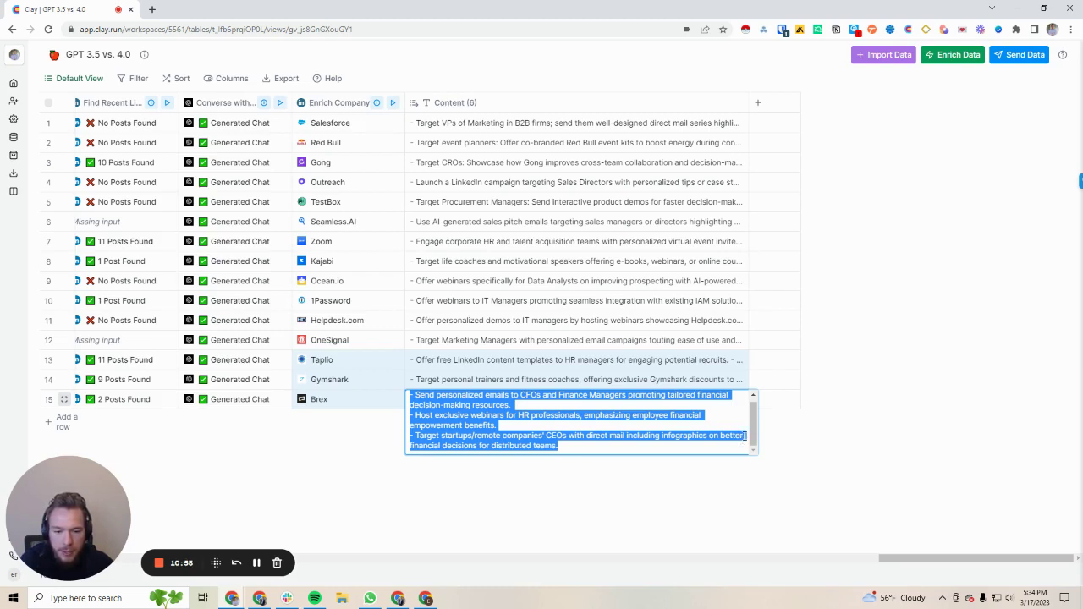
left_click(946, 435)
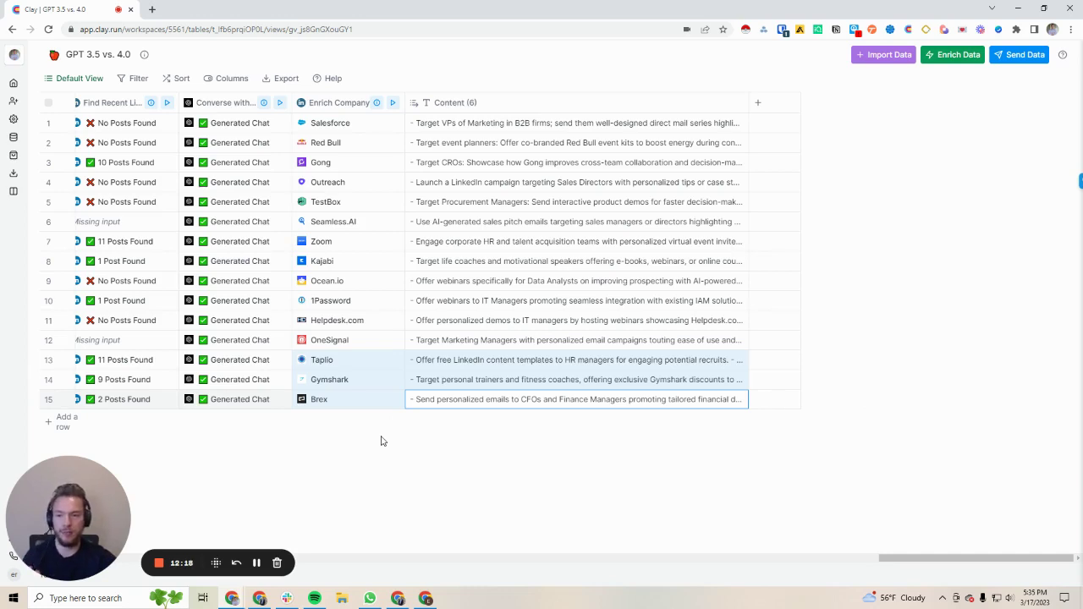
- Run the second ChatGPT column to fill Content (7), then view Taplio's LinkedIn-focused ideas in full
left_click(257, 563)
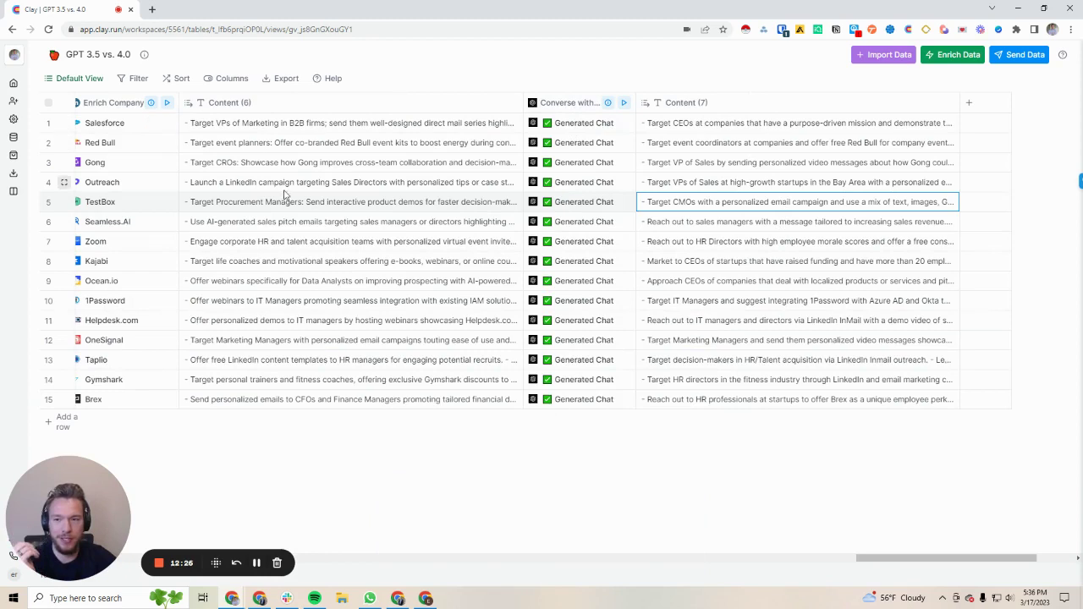
left_click_drag(291, 129, 294, 403)
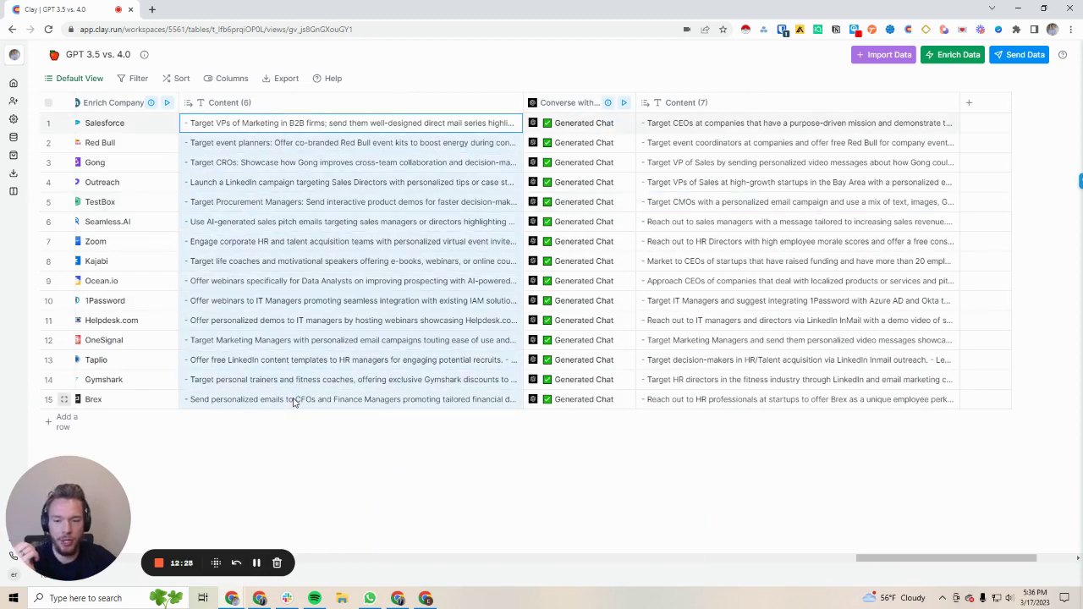
left_click_drag(752, 125, 766, 431)
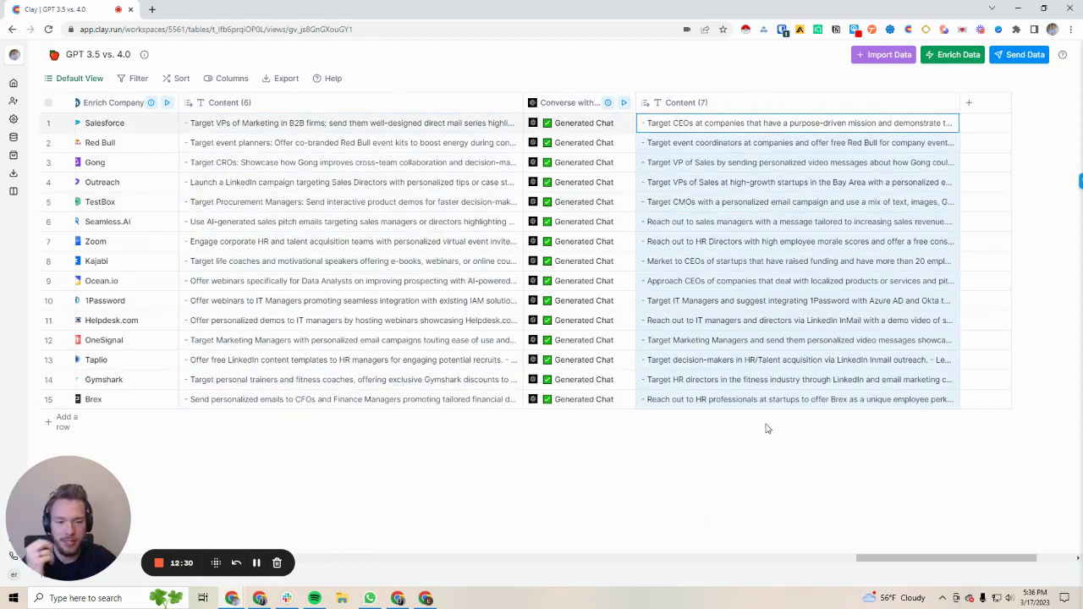
left_click_drag(900, 568, 936, 568)
left_click(650, 365)
left_click(645, 362)
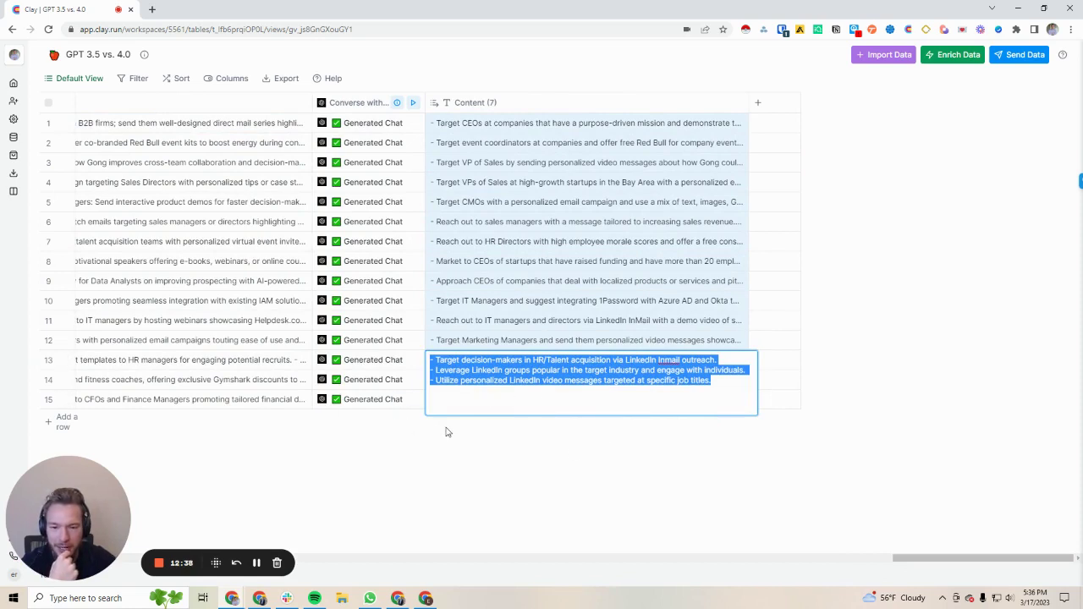
- Widen Content (7) and read Helpdesk.com's ideas: InMail demo videos, industry-news outreach, headcount-targeted emails
left_click(535, 436)
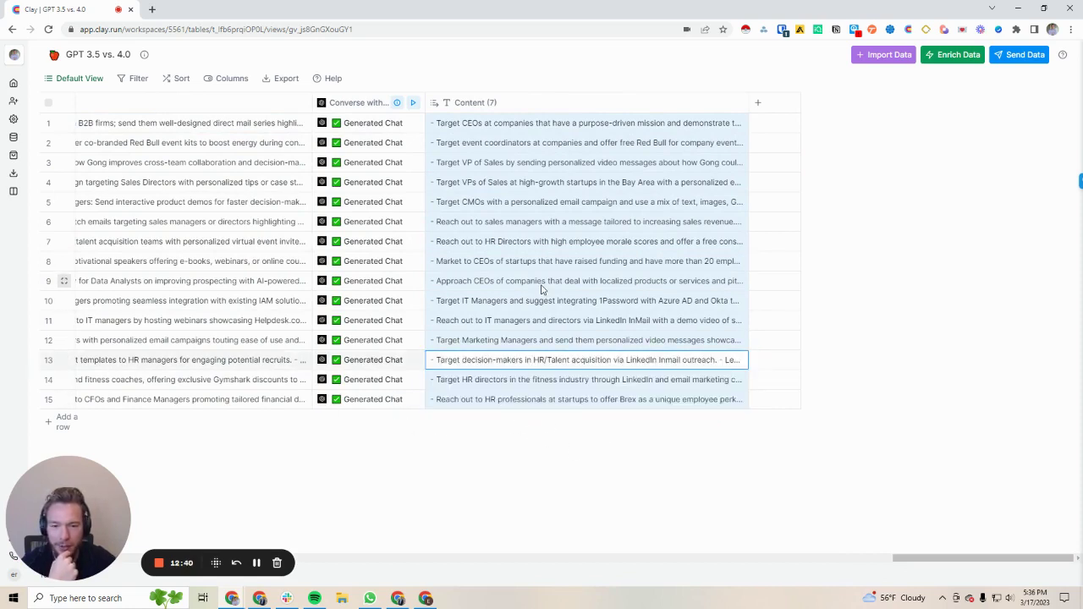
left_click_drag(749, 103, 1082, 109)
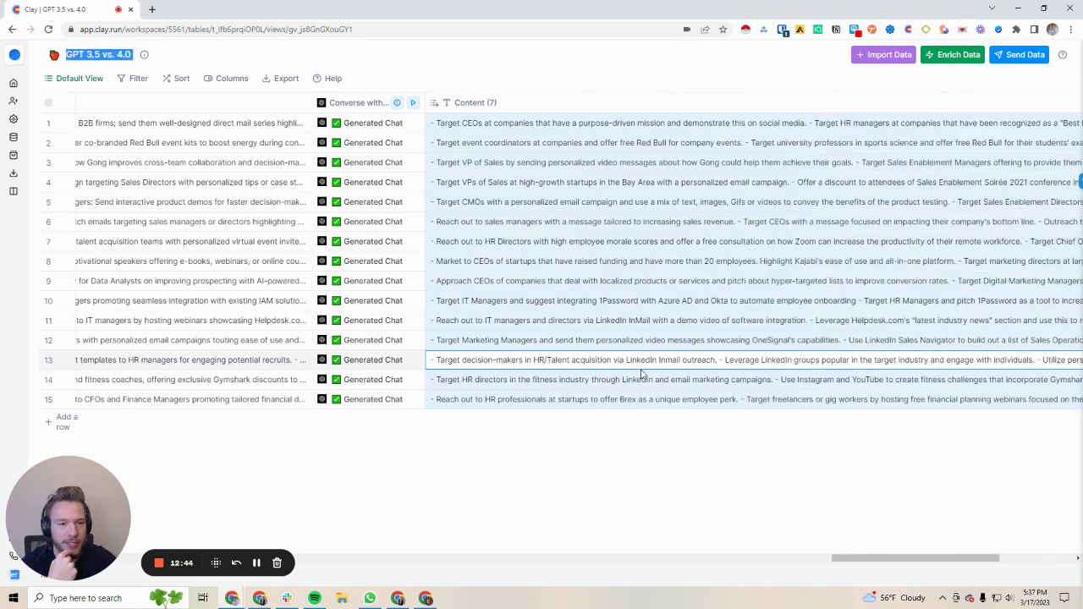
scroll(668, 377, "right", 5)
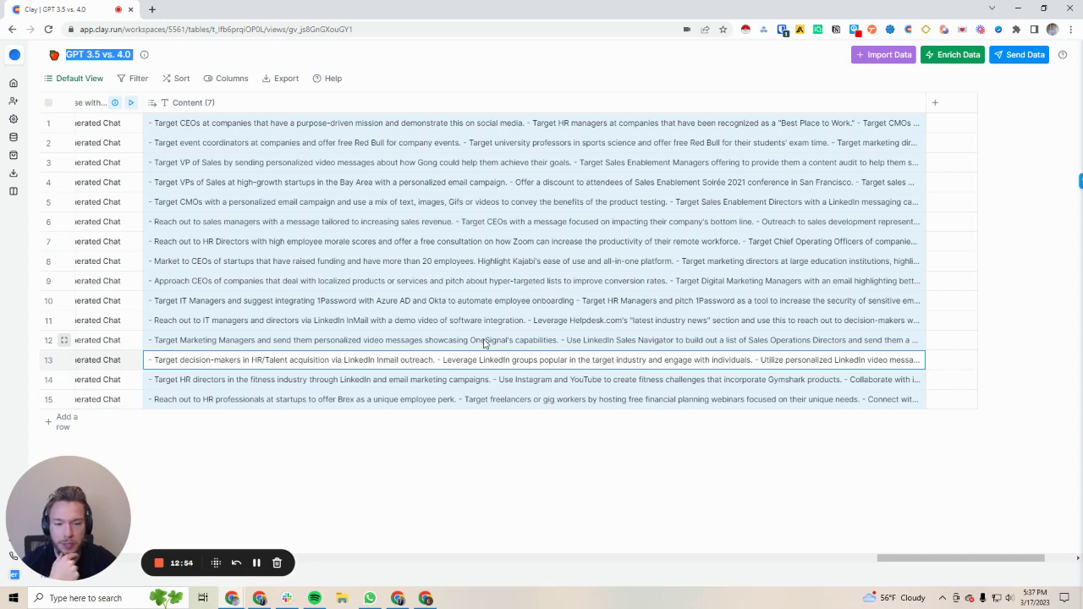
left_click(596, 327)
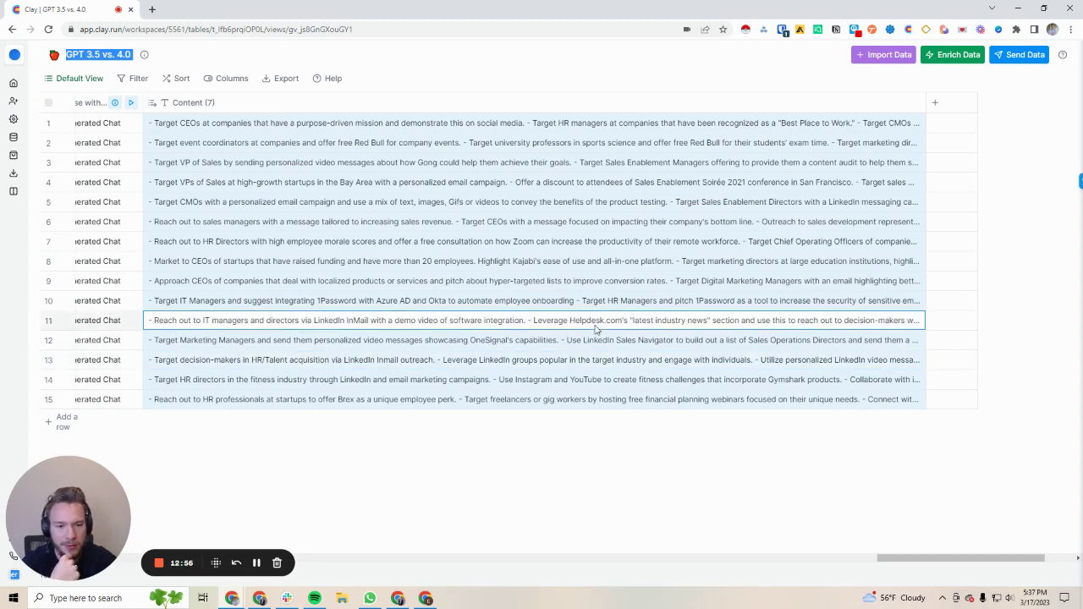
double_click(596, 329)
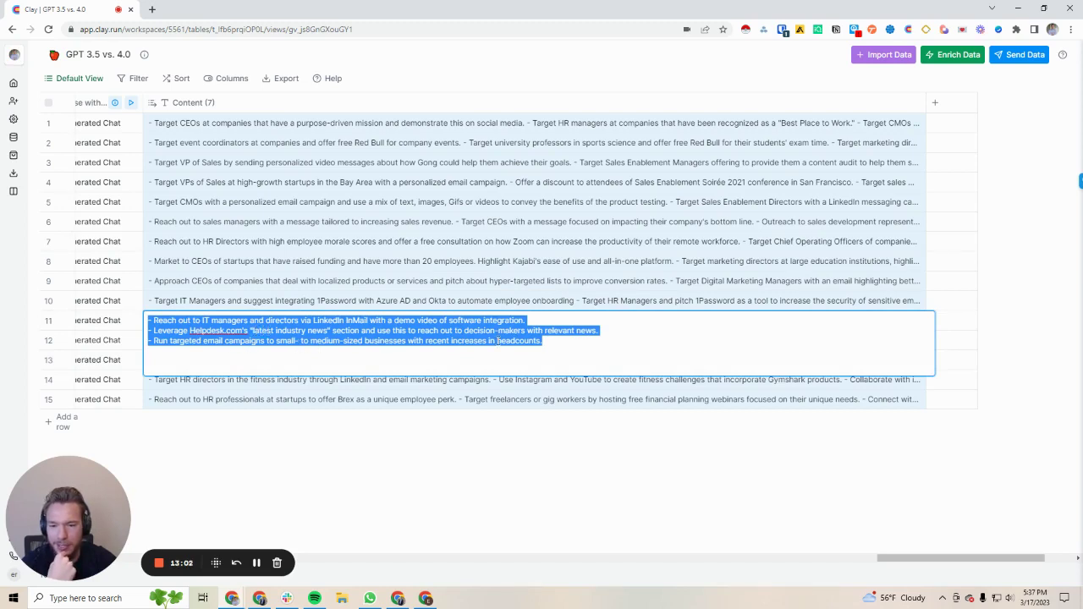
left_click(471, 446)
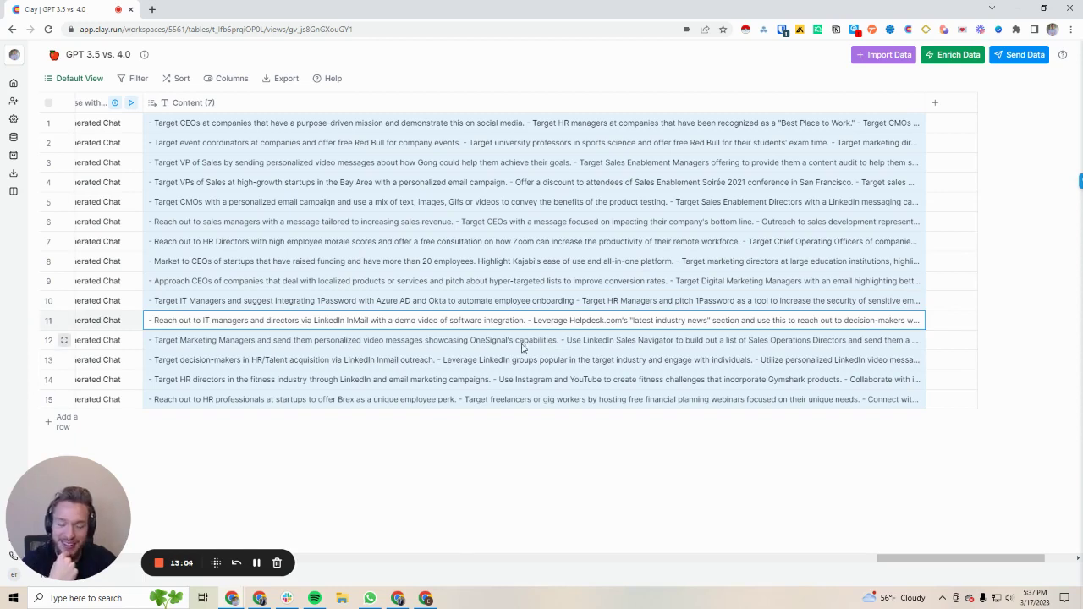